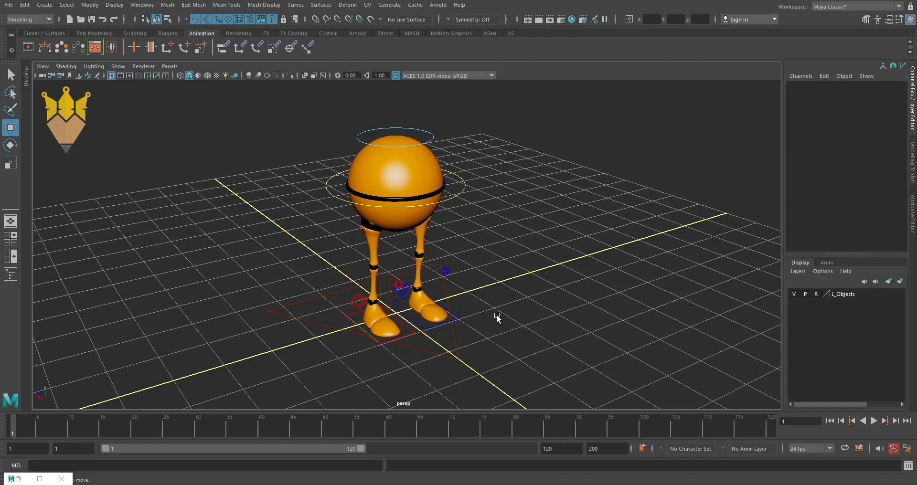
Examine the channels of the root control on the ground around the feet, and clear the selection
left_click_drag(497, 317, 463, 299, "alt")
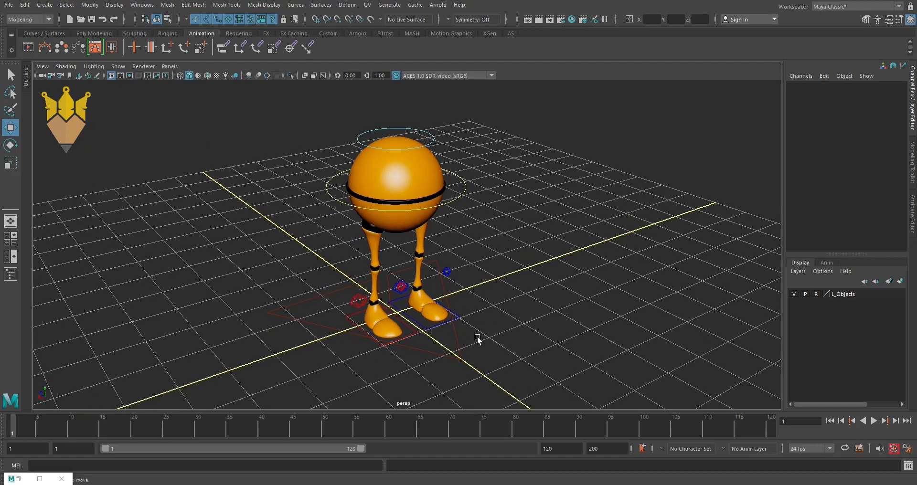
left_click_drag(478, 339, 444, 379)
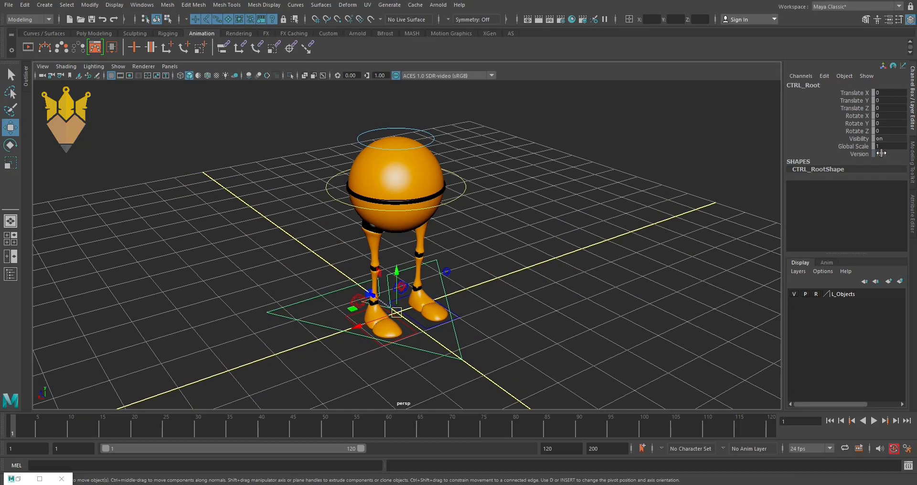
mouse_move(879, 156)
left_click(572, 283)
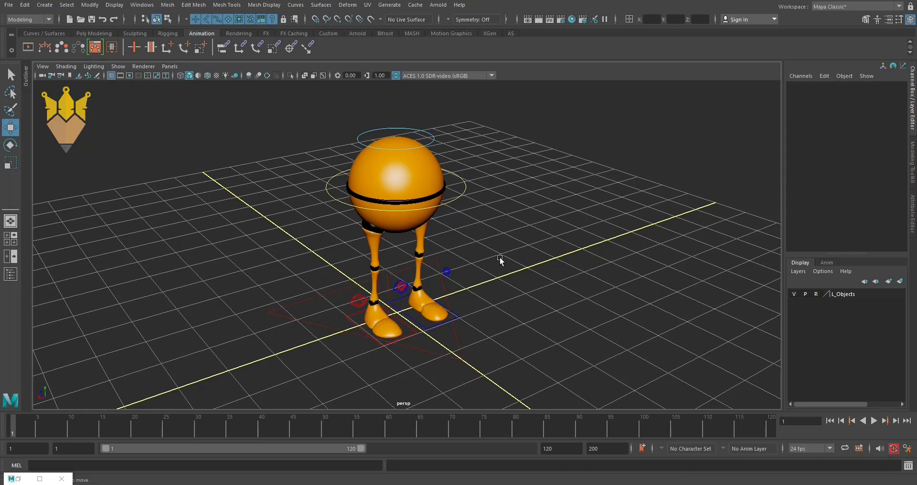
left_click_drag(480, 311, 501, 301, "alt")
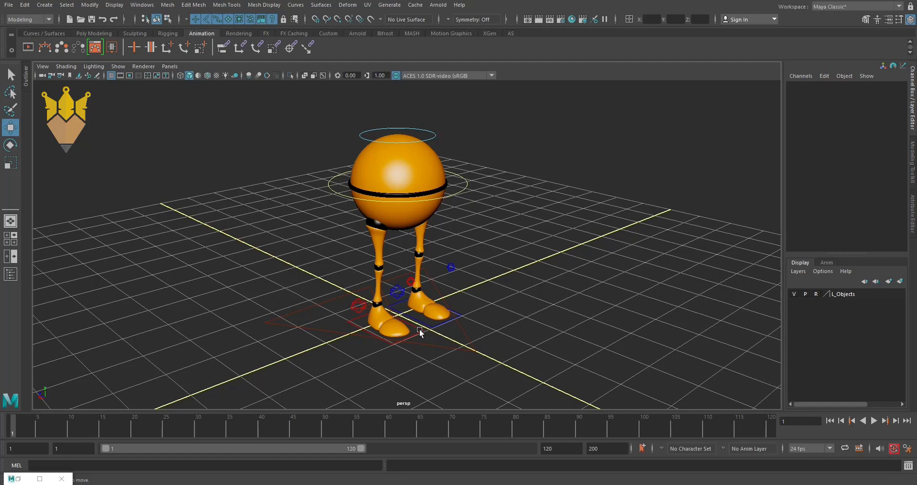
Examine the right foot control's channels, and select the right heel IK control behind the foot
left_click(394, 332)
left_click_drag(409, 356, 341, 332, "alt")
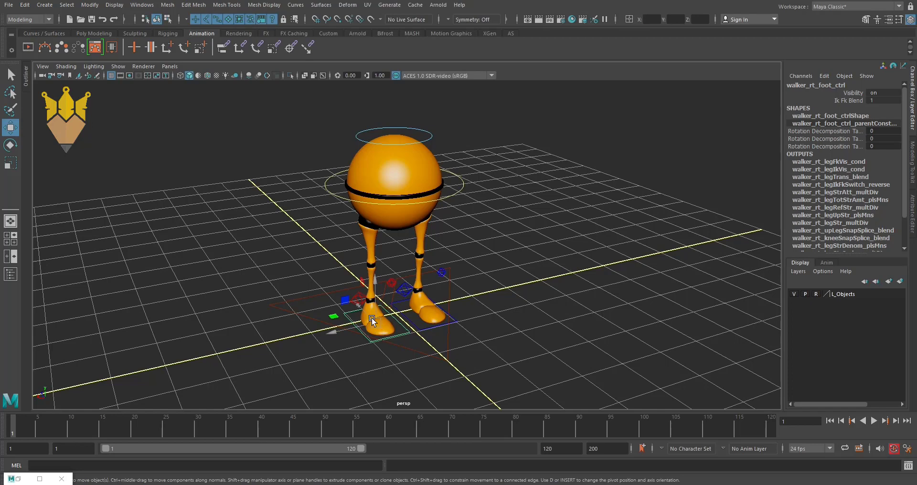
left_click_drag(372, 319, 362, 308, "alt")
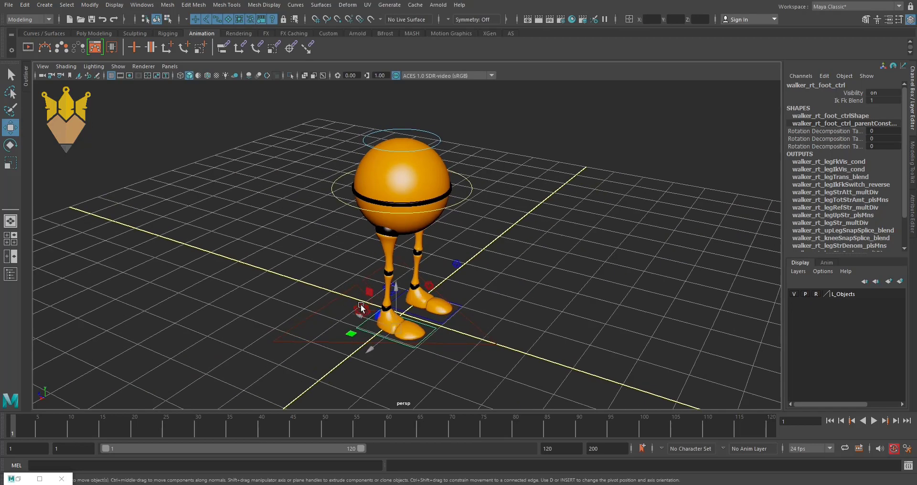
left_click(361, 309)
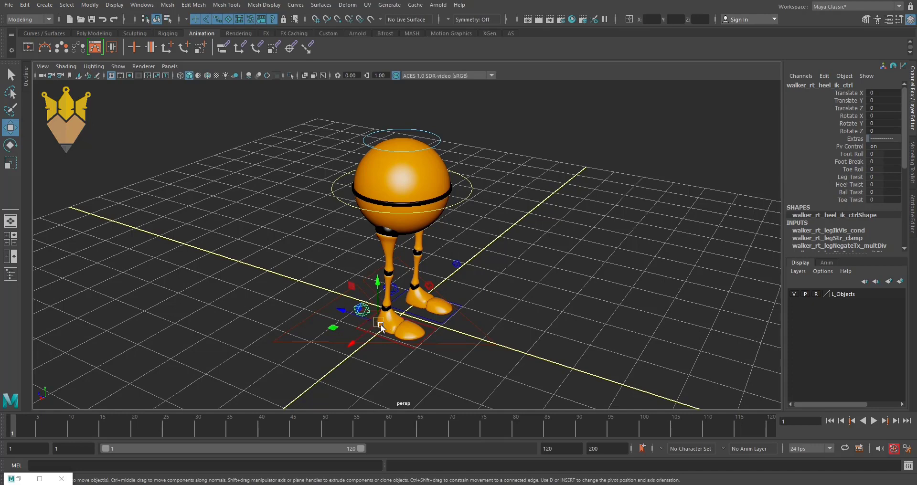
Try lifting the right foot by moving its heel IK control, undoing each move
key("e")
left_click_drag(367, 319, 382, 303)
key("ctrl+z")
key("w")
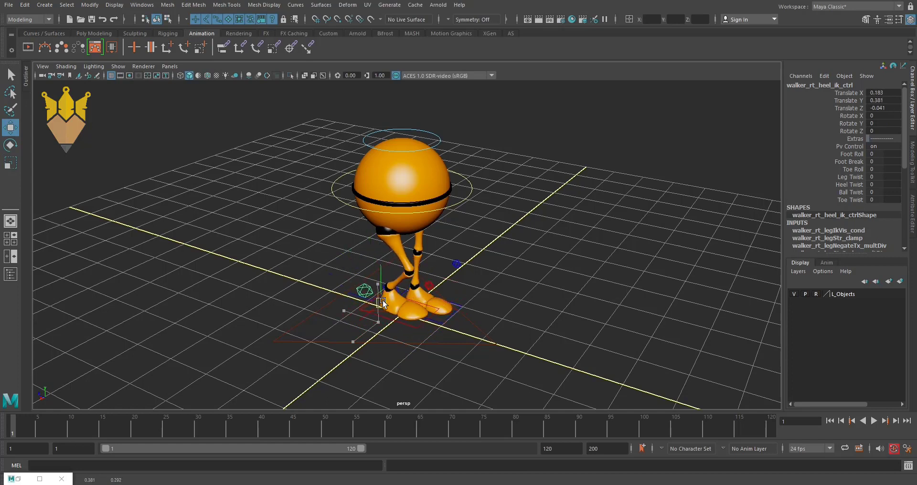
key("ctrl+z")
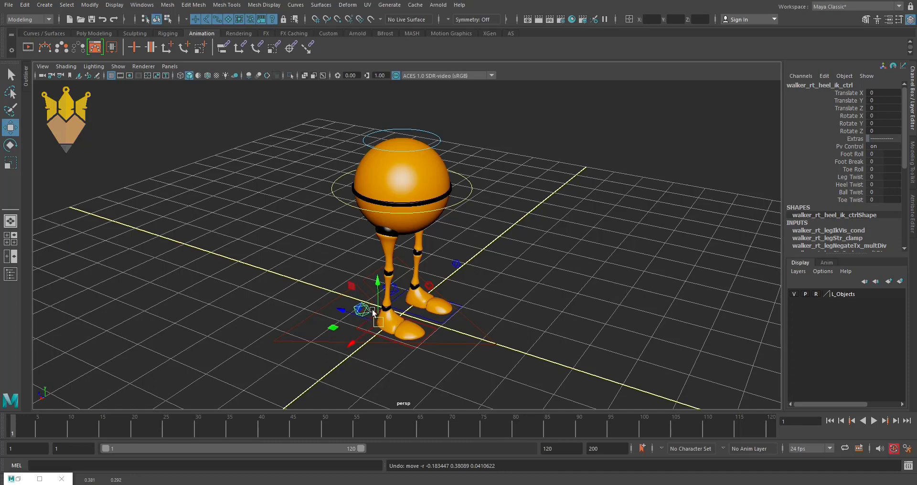
left_click_drag(380, 320, 374, 300)
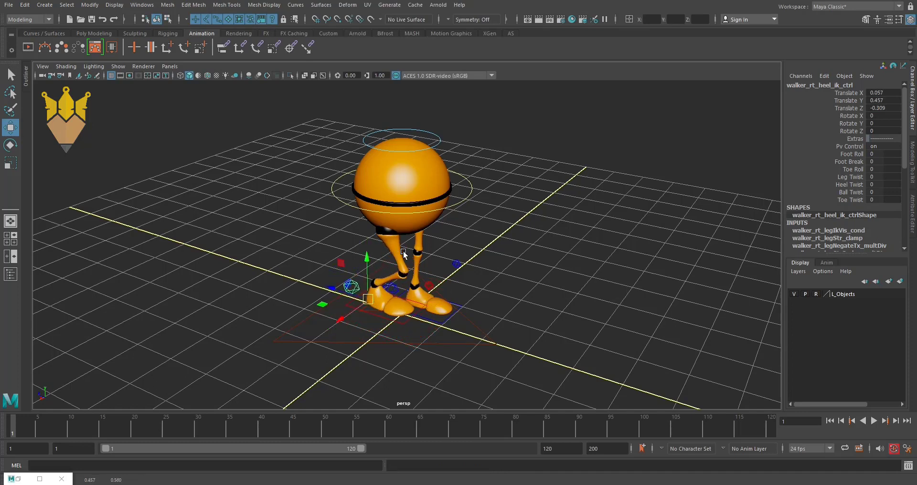
key("ctrl+z")
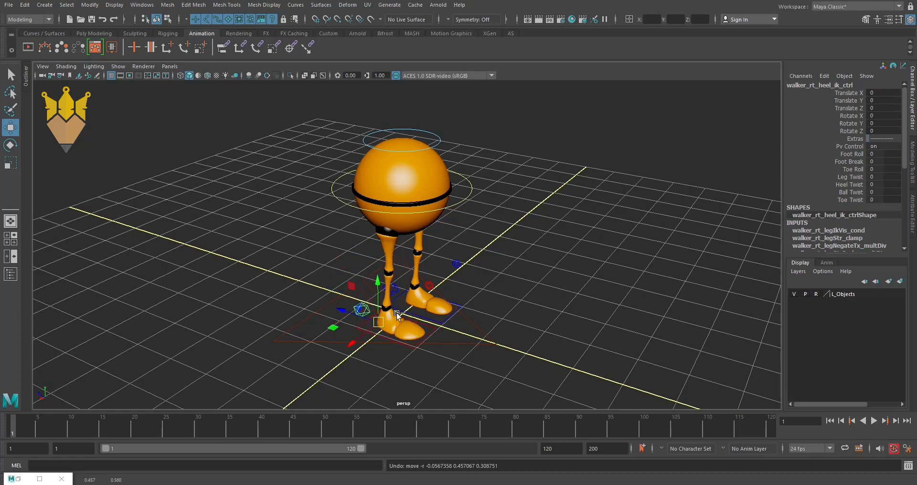
Try switching Pv Control off on the right heel IK control, and undo the change
left_click_drag(478, 314, 484, 291, "alt")
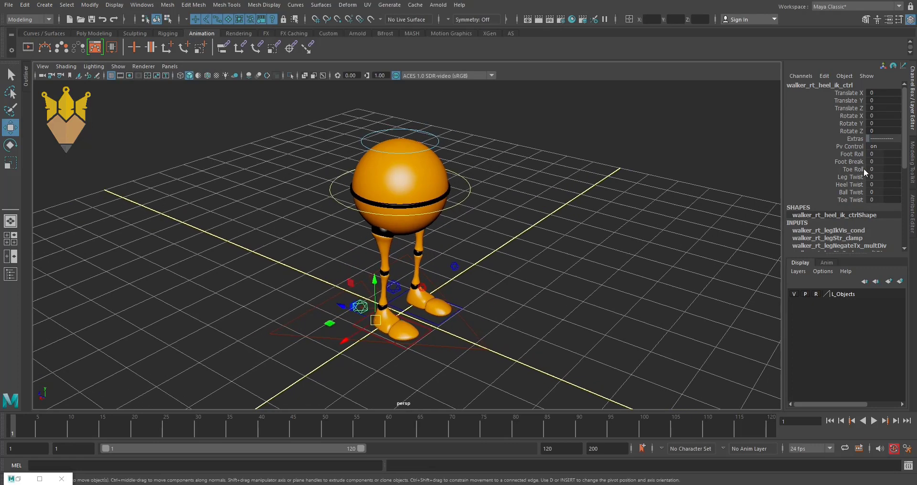
left_click(847, 146)
middle_click_drag(641, 237, 558, 236)
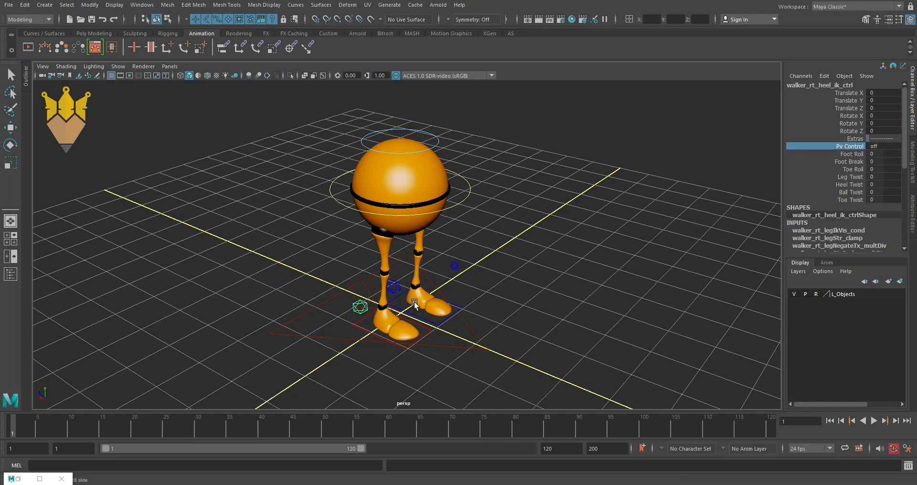
key("ctrl+z")
Try Foot Roll on the right heel IK control at about 25.3 and about -20.7, and reset it to 0
left_click(845, 155)
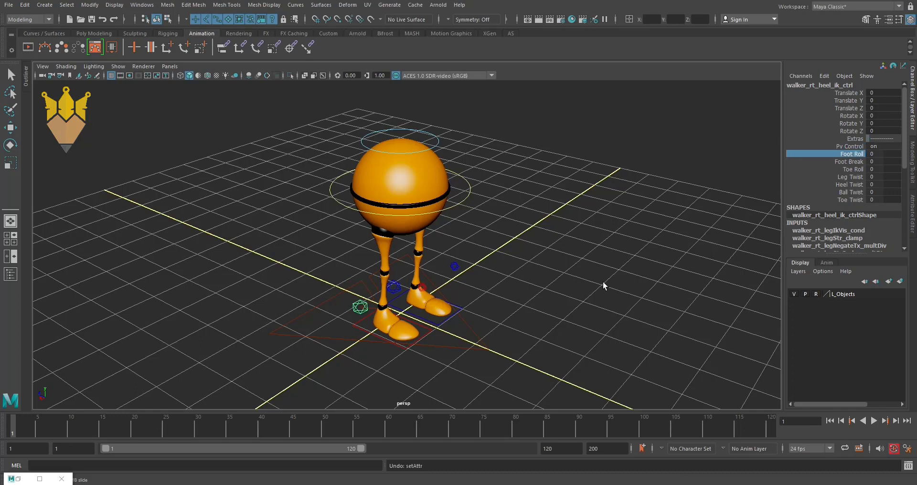
middle_click_drag(623, 287, 770, 294)
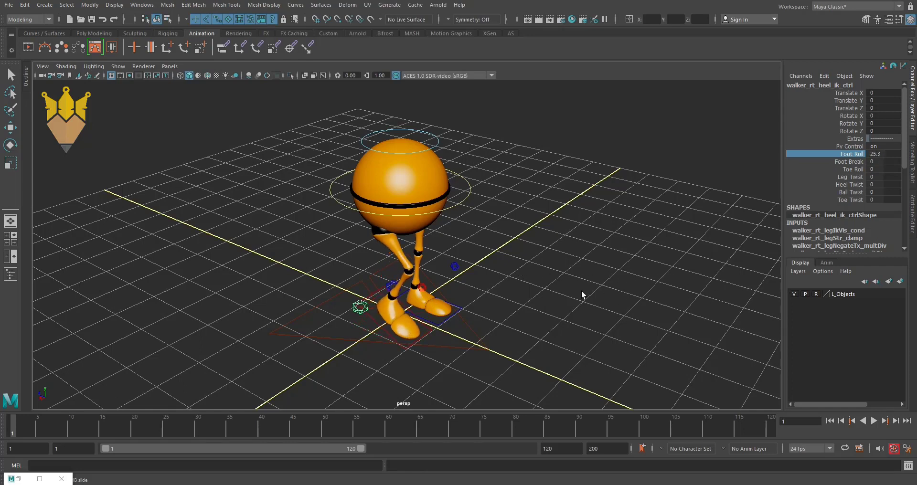
key("ctrl+z")
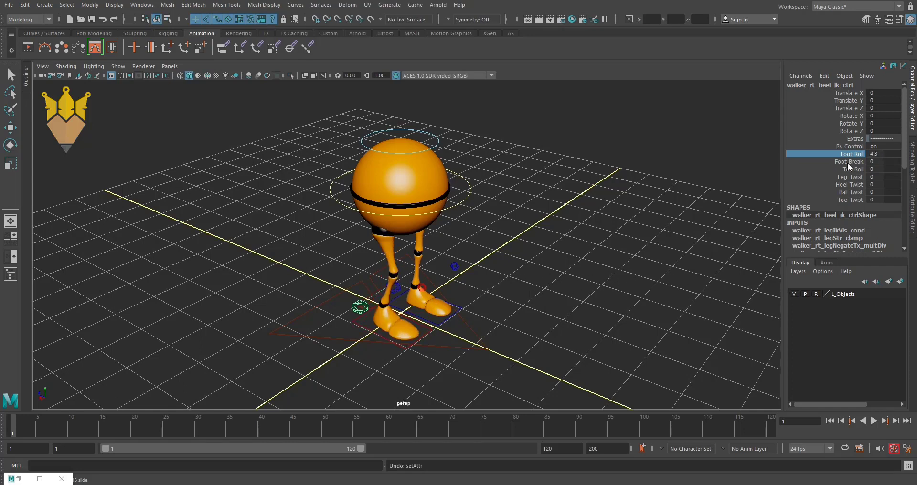
middle_click_drag(678, 280, 666, 279)
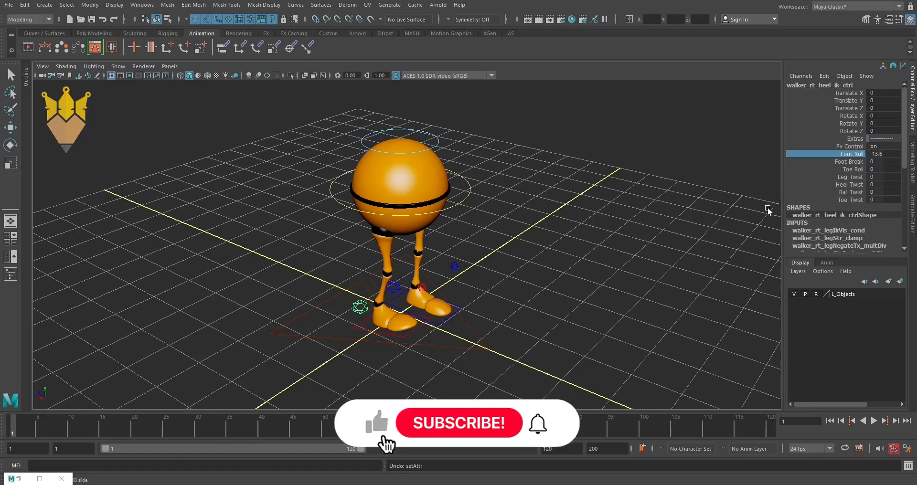
middle_click_drag(708, 225, 676, 244)
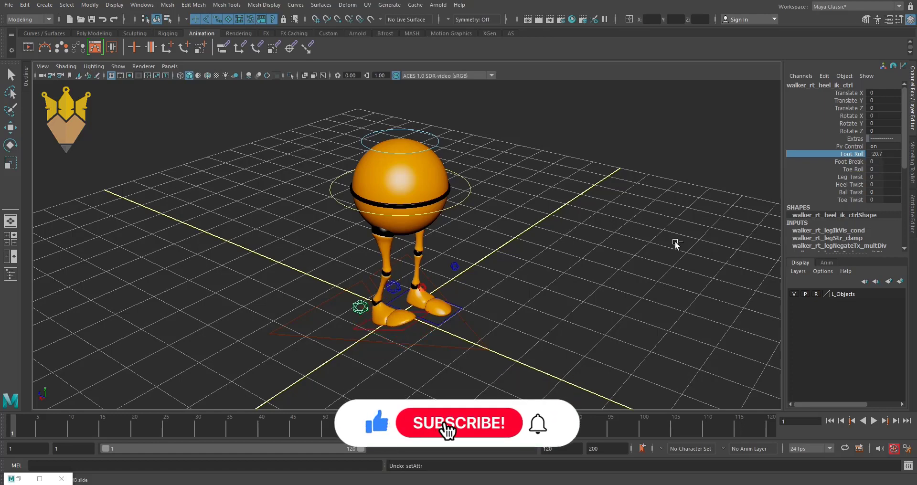
double_click(873, 154)
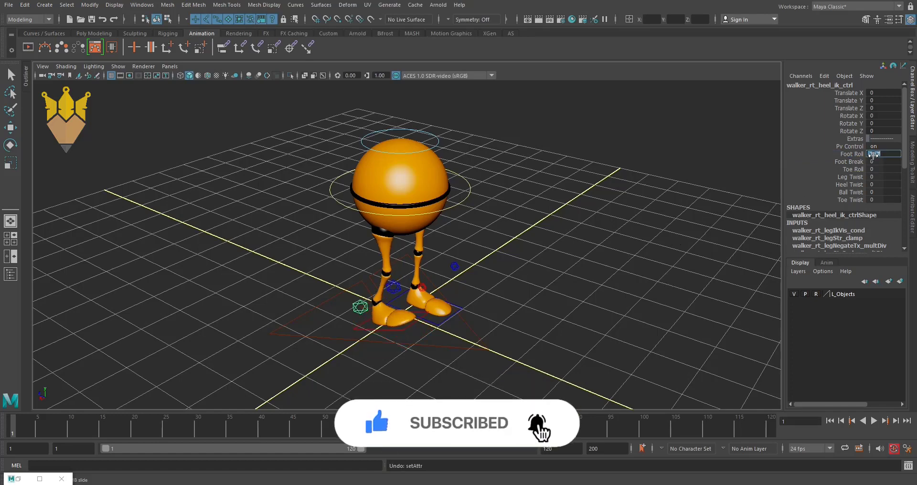
type("0")
key("Return")
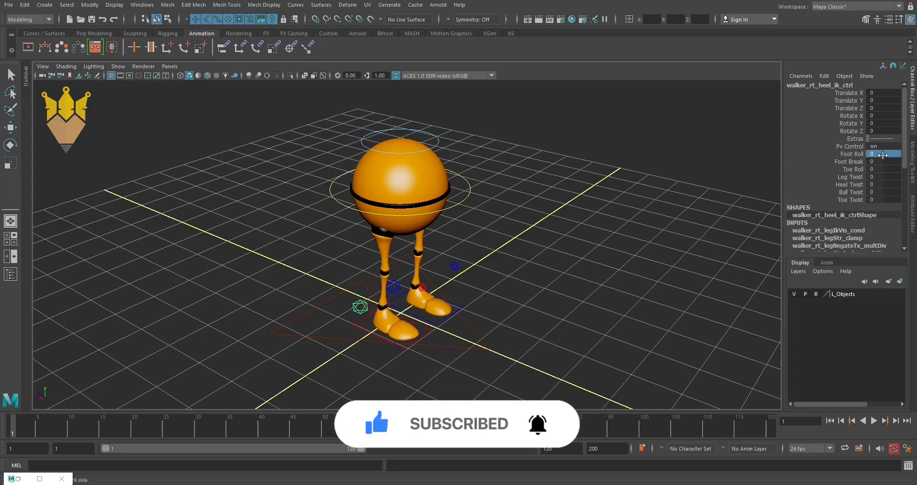
Try a positive Foot Roll and a Foot Break change on the right heel IK control, undoing each one
left_click(853, 154)
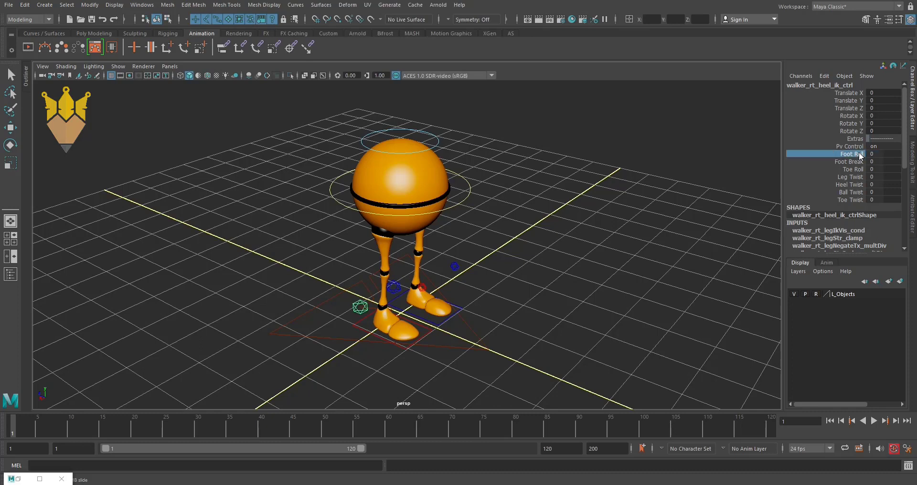
middle_click_drag(640, 258, 714, 239)
key("ctrl+z")
left_click(850, 161)
middle_click_drag(628, 280, 586, 285)
key("ctrl+z")
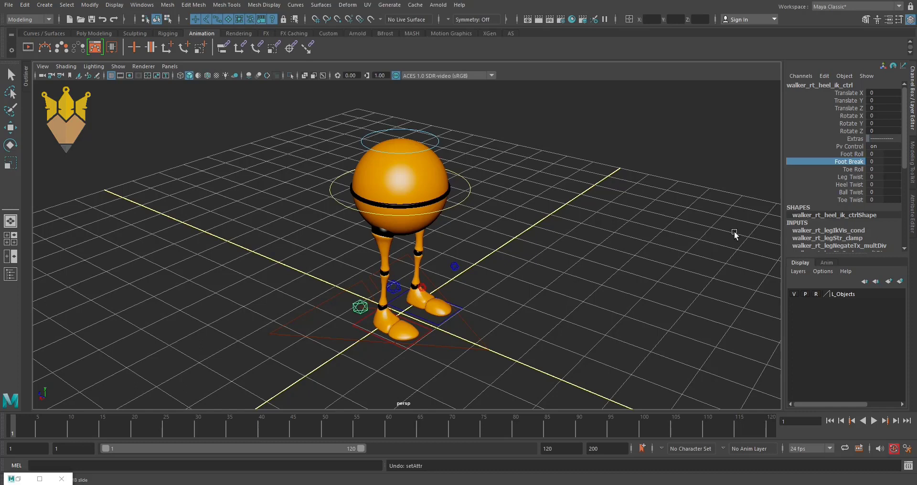
Try bending the right toes with a negative Toe Roll, and undo the change
left_click(850, 169)
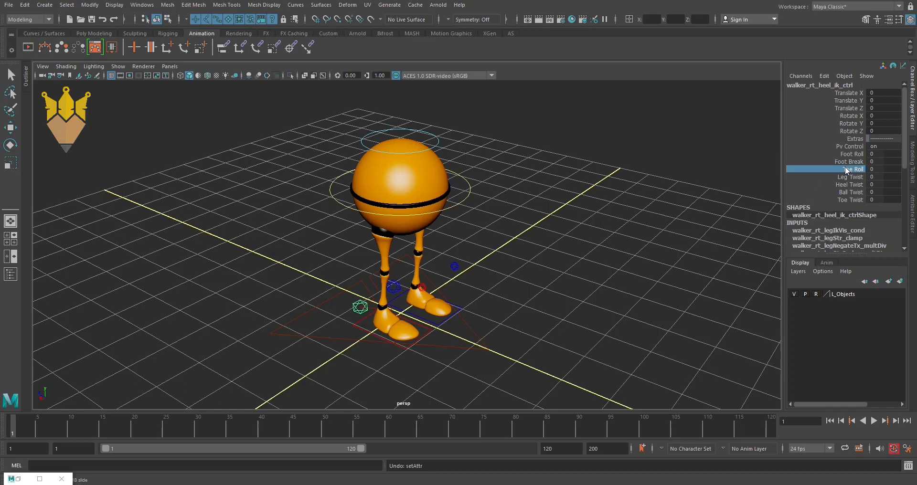
middle_click_drag(634, 276, 400, 257)
key("ctrl+z")
key("ctrl+z")
key("ctrl+z")
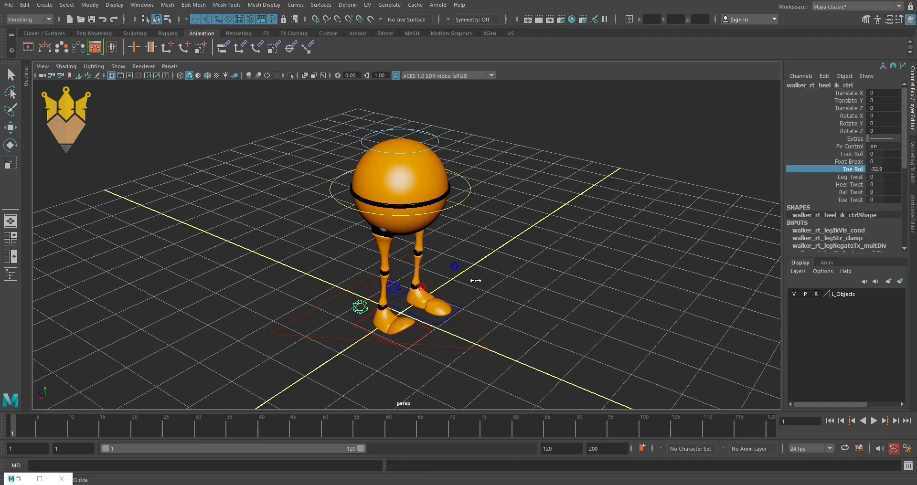
Try varying Leg Twist on the right heel IK control, including a close view of the leg, and undo the changes
left_click(849, 177)
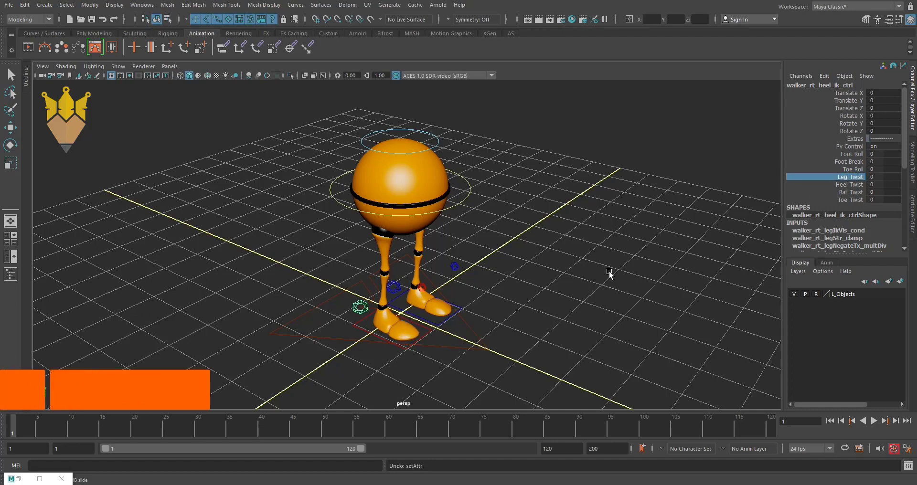
middle_click_drag(608, 272, 421, 281)
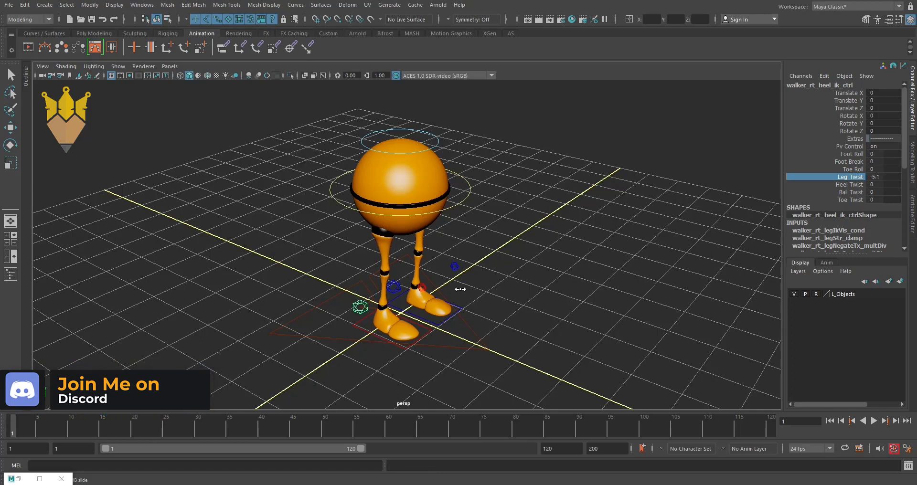
key("ctrl+z")
key("ctrl+z")
right_click_drag(338, 286, 634, 287, "alt")
middle_click_drag(527, 308, 594, 234, "alt")
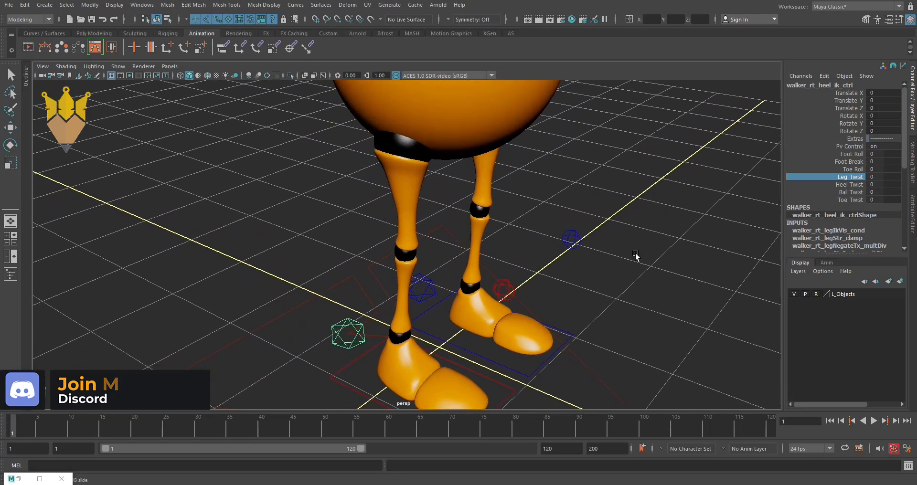
mouse_move(637, 256)
middle_mouse_down()
mouse_move(785, 258)
mouse_move(499, 256)
mouse_move(645, 260)
middle_mouse_up()
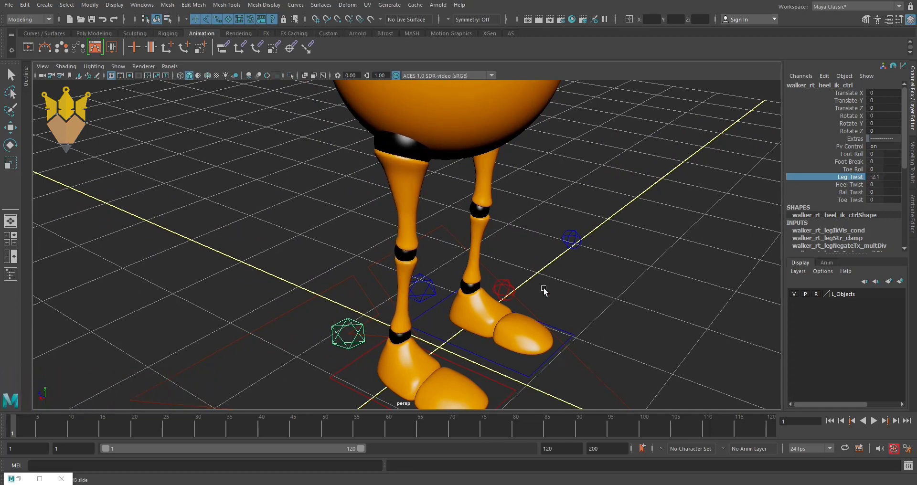
key("ctrl+z")
Try pivoting the right foot around its heel with a negative Heel Twist, and undo the change
left_click(845, 185)
scroll(624, 306, "down", 10)
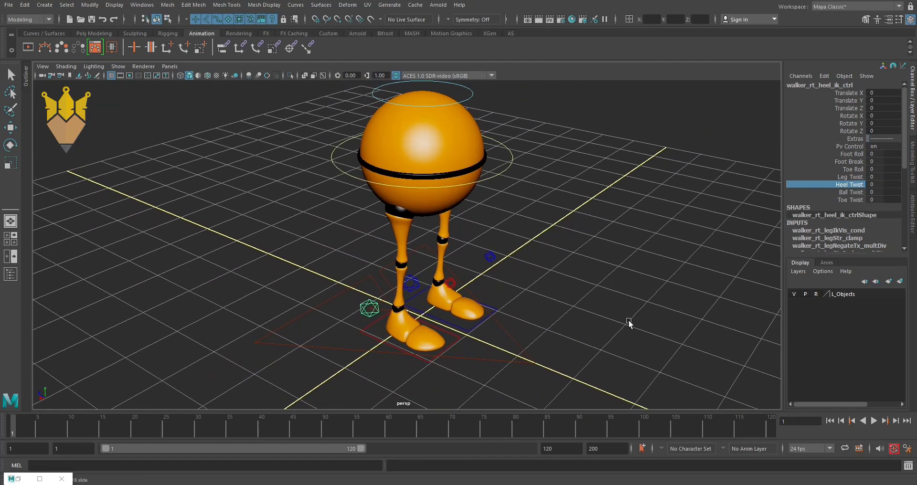
middle_click_drag(629, 320, 463, 340)
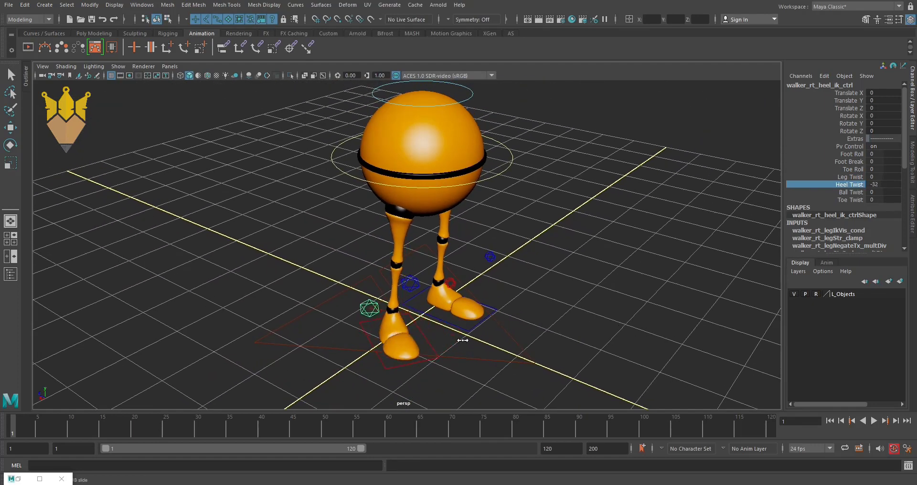
key("ctrl+z")
Try pivoting the right foot around its ball with Ball Twist, and undo the change
left_click(850, 192)
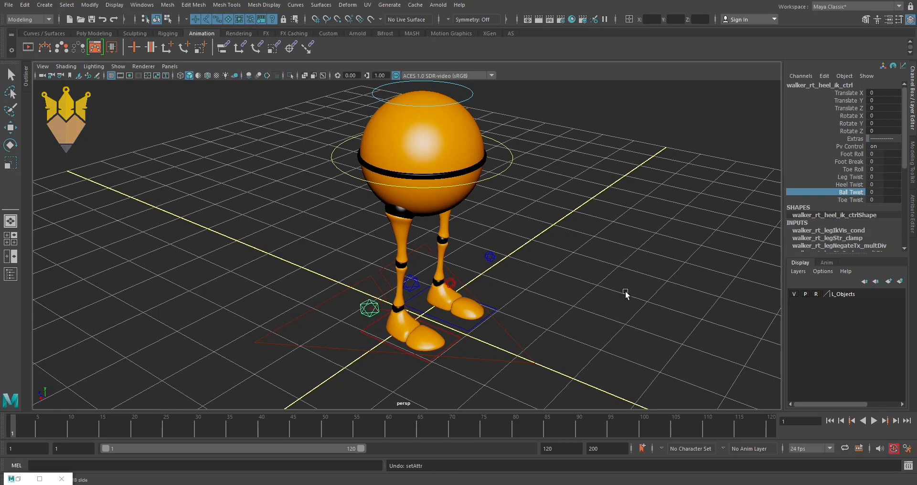
middle_click_drag(597, 293, 753, 301)
key("ctrl+z")
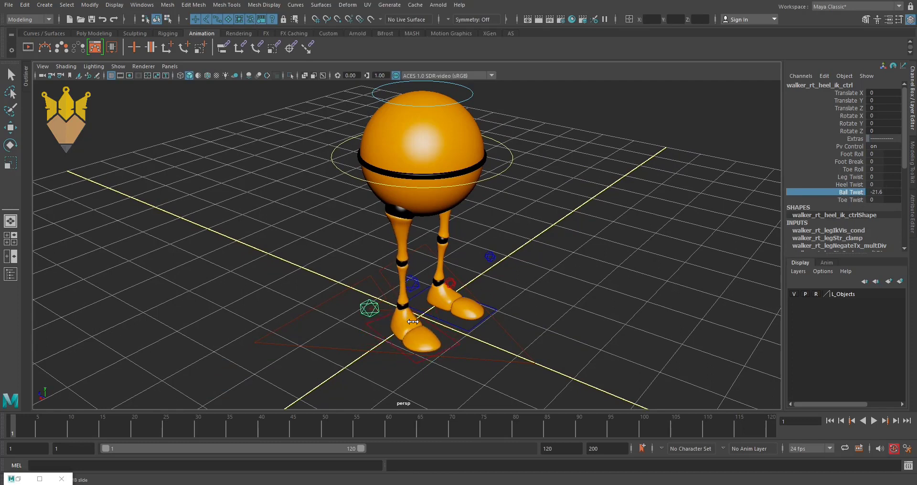
Try pivoting the right foot around its toe with Toe Twist at about -30.4, and undo the changes
left_click(848, 200)
middle_click_drag(690, 288, 597, 348)
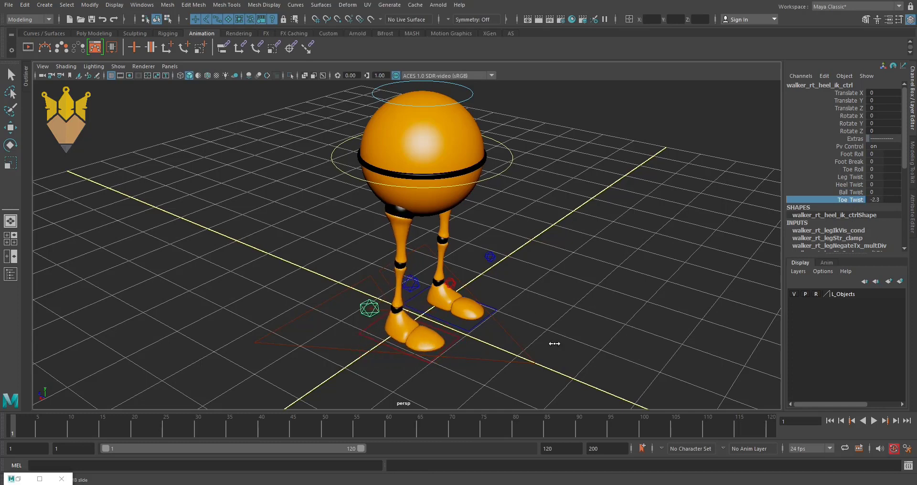
middle_click_drag(555, 344, 415, 344)
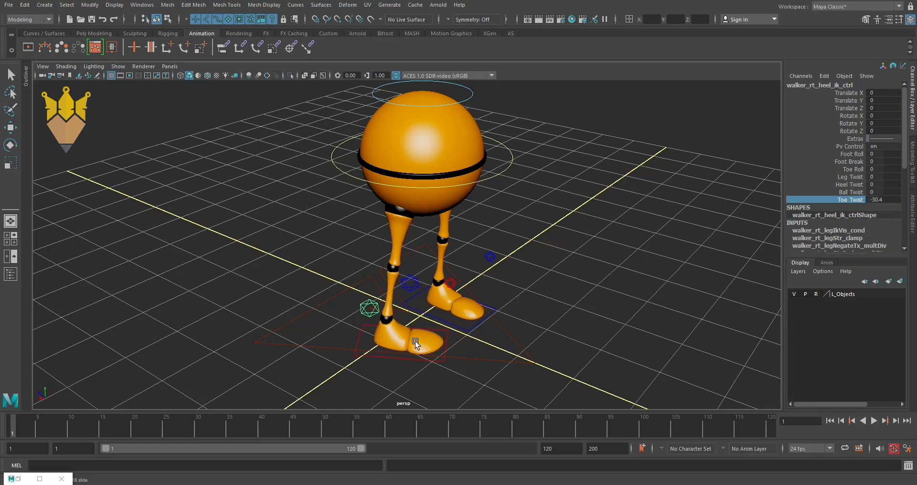
key("ctrl+z")
key("ctrl+z")
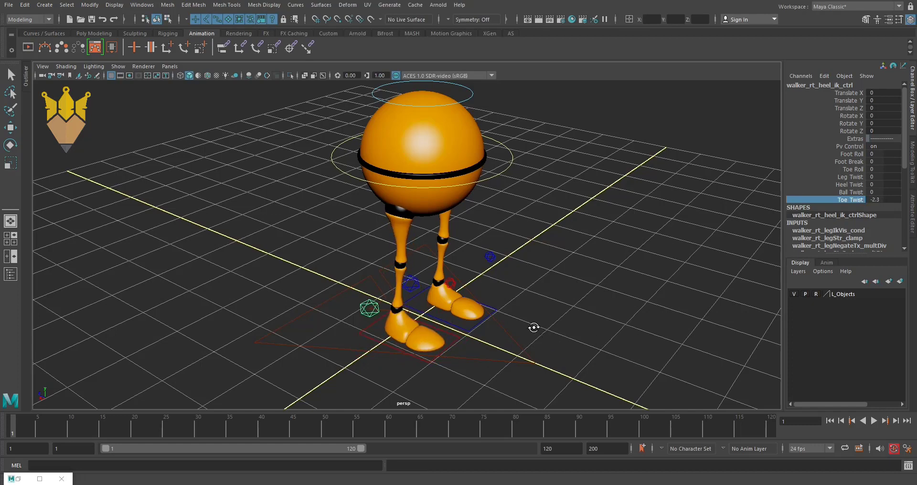
Compare the channel attributes of the left and right heel IK controls
left_click_drag(532, 327, 426, 315, "alt")
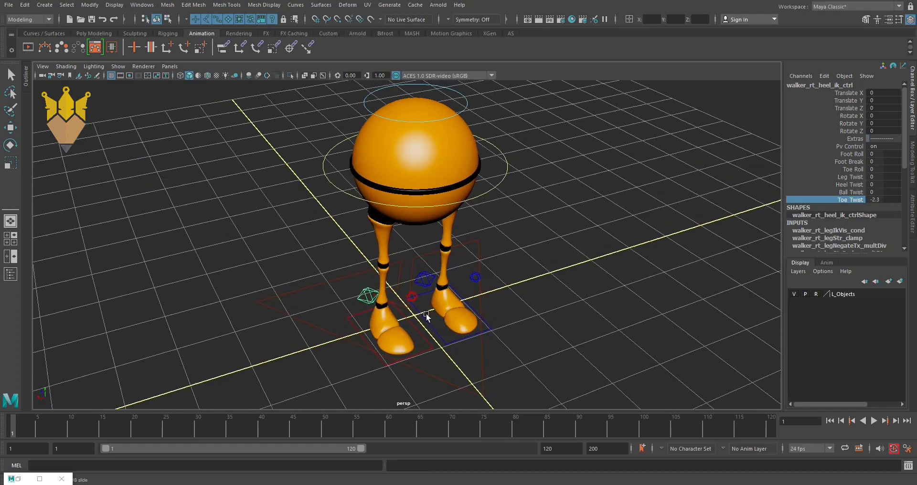
left_click(434, 284)
key("w")
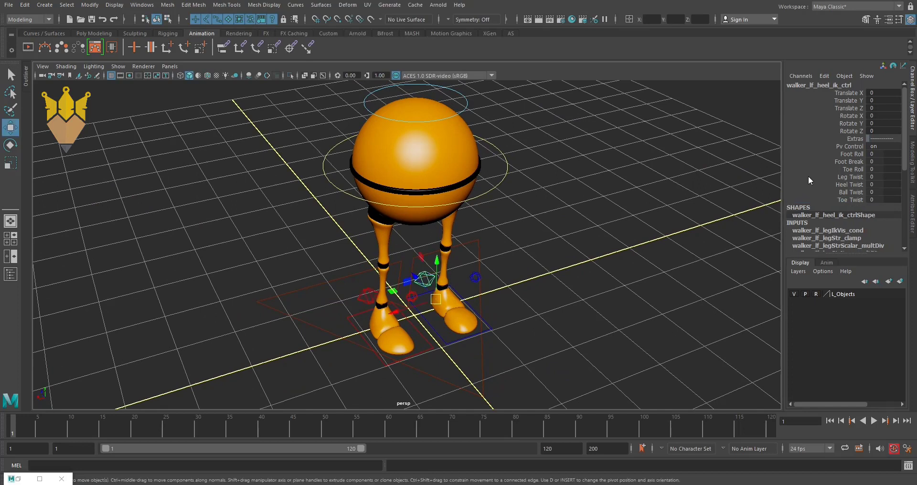
left_click(365, 295)
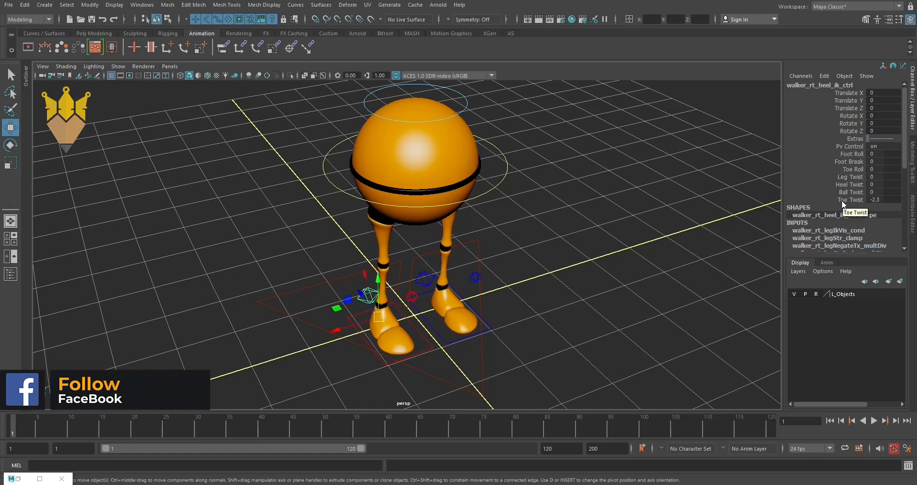
left_click_drag(486, 362, 418, 348, "alt")
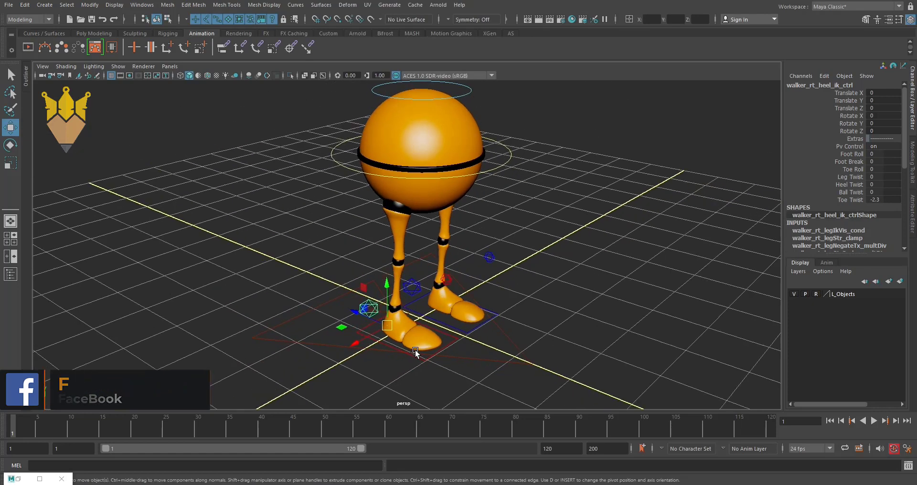
Switch the right leg to FK by setting the right foot control's Ik Fk Blend to 0
left_click(405, 343)
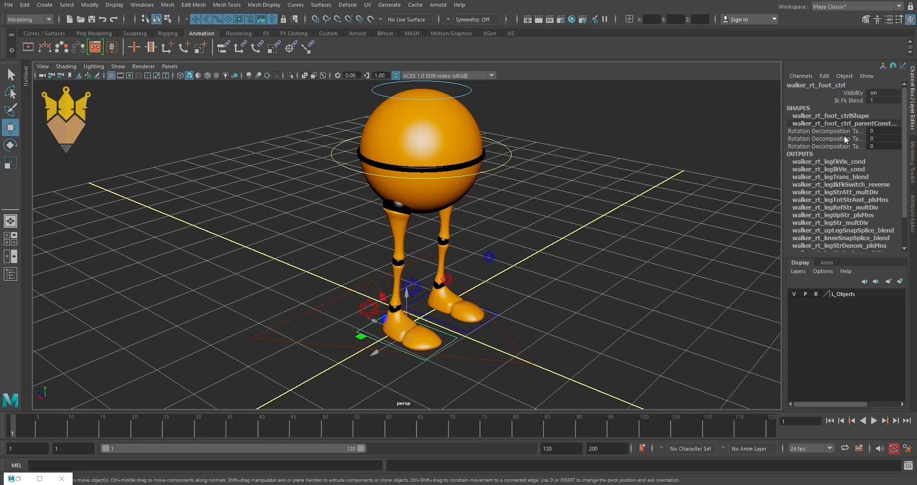
left_click(846, 102)
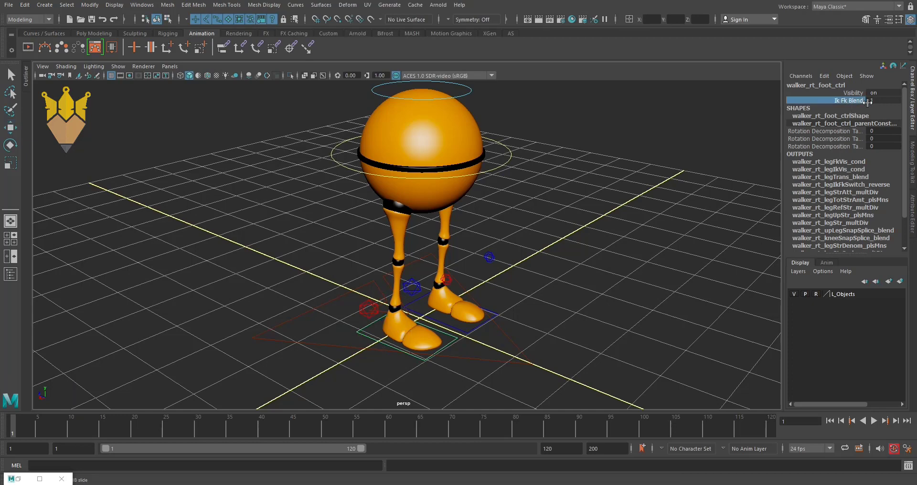
middle_click_drag(558, 249, 281, 226)
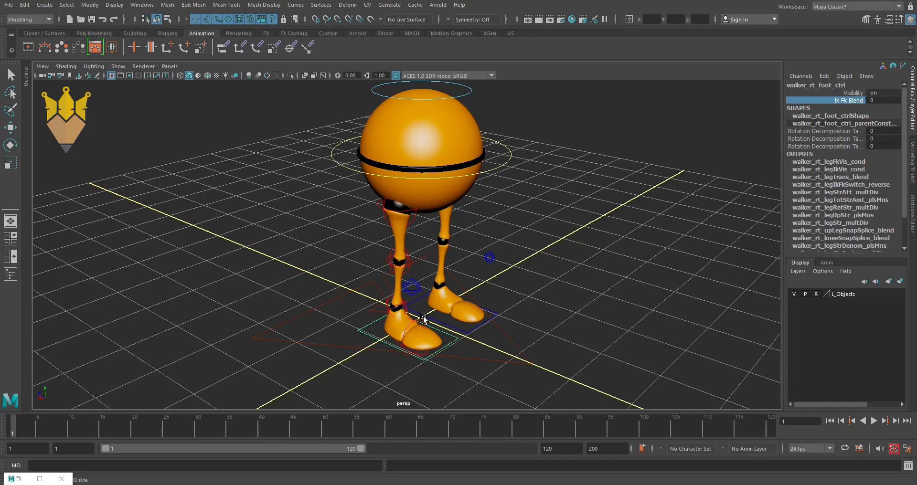
Try lifting the left heel IK control, and undo the move
left_click_drag(423, 319, 423, 283, "alt")
left_click(418, 283)
key("w")
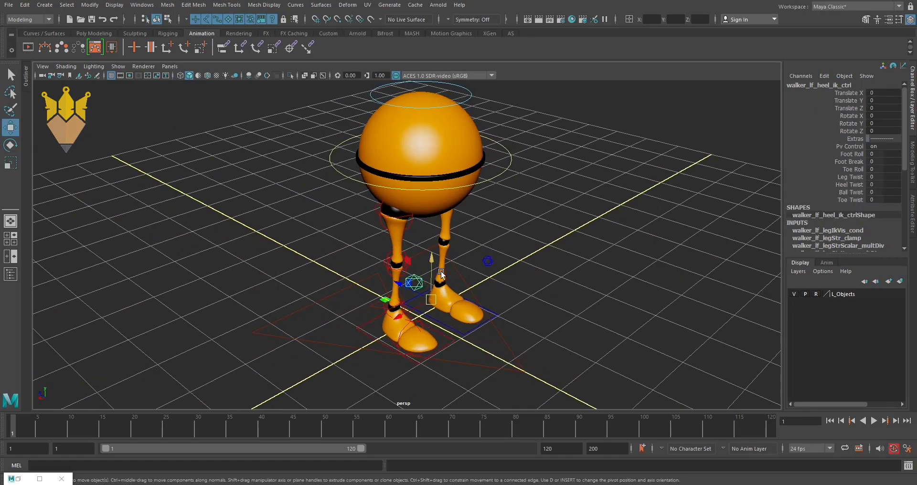
left_click_drag(434, 297, 446, 250)
key("ctrl+z")
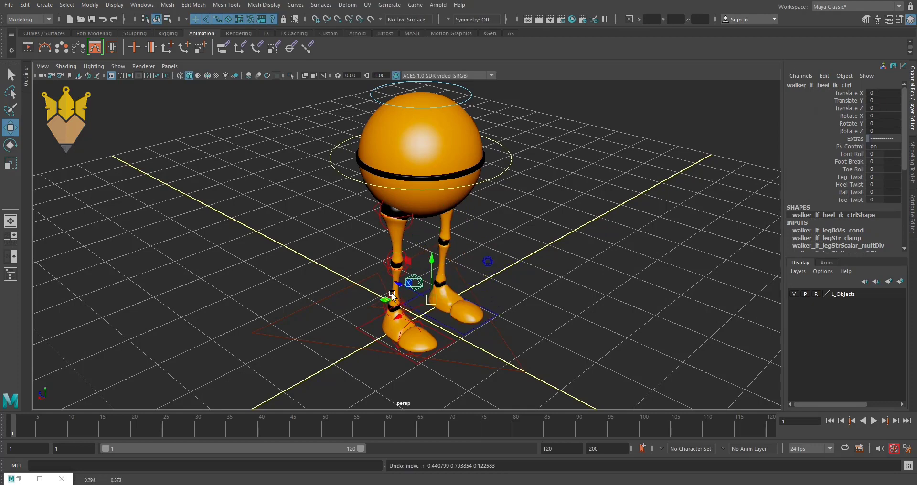
Try rotating the right ankle FK control, undo the rotation and clear the selection
left_click_drag(391, 295, 411, 315, "alt")
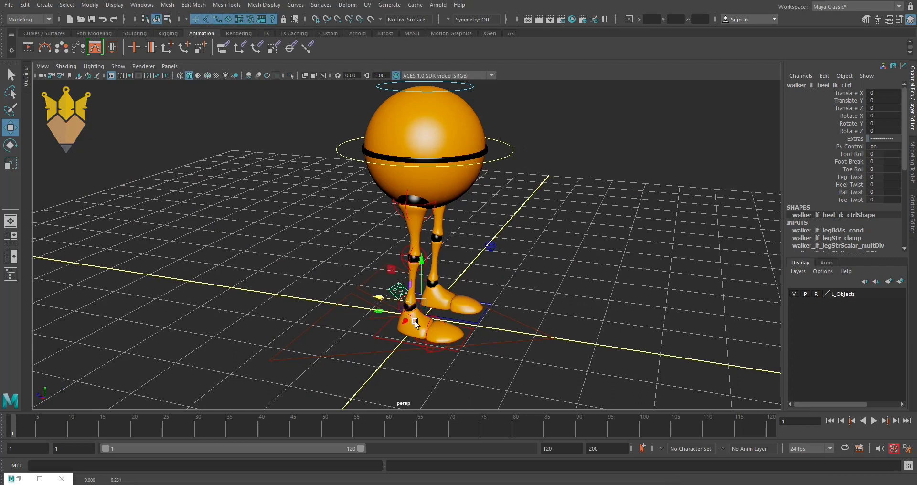
left_click(402, 310)
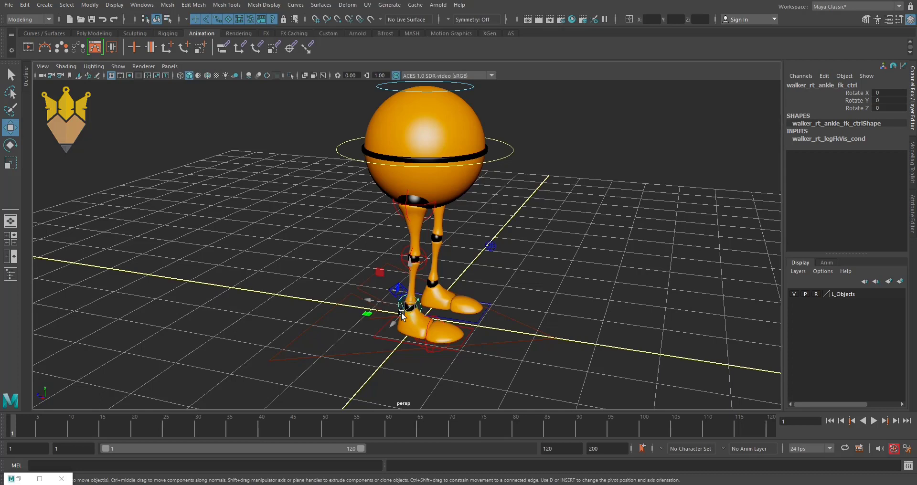
key("e")
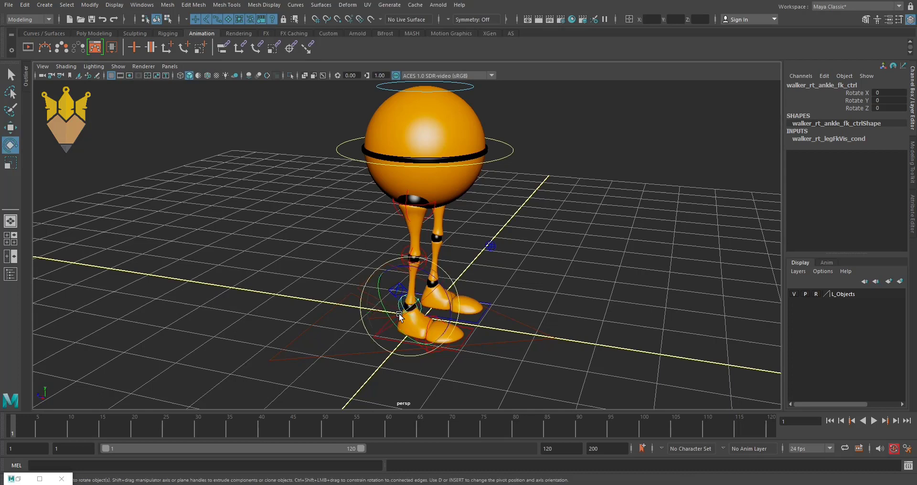
left_click_drag(421, 309, 565, 278)
key("ctrl+z")
left_click(564, 280)
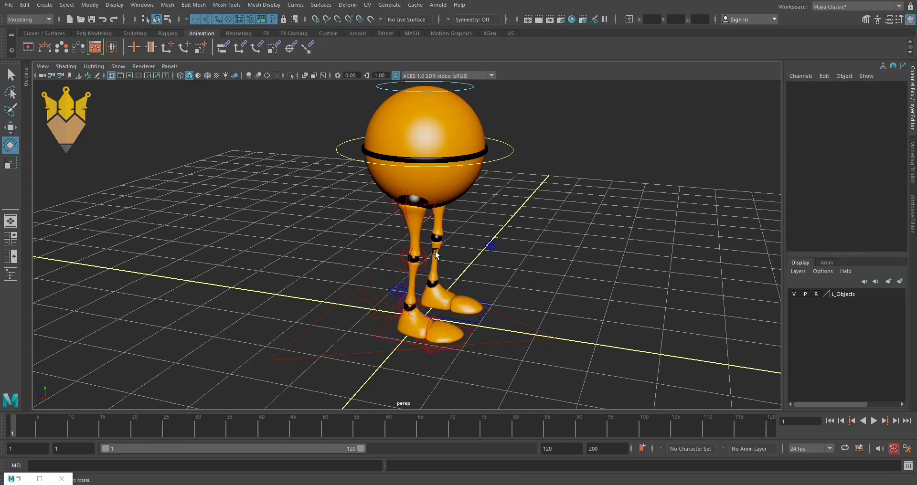
Try bending the right knee FK control about -18.9 degrees around Z, and undo the rotation
left_click(423, 259)
left_click_drag(489, 295, 496, 294, "alt")
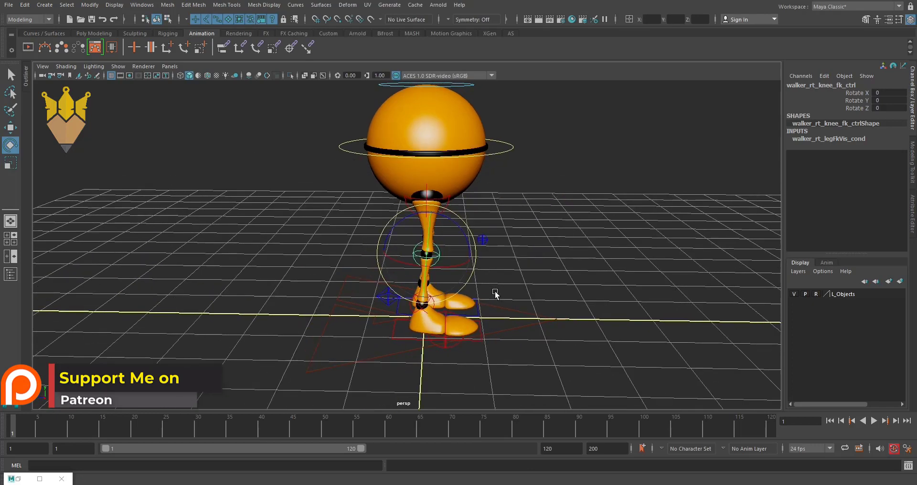
left_click_drag(453, 221, 518, 226)
key("ctrl+z")
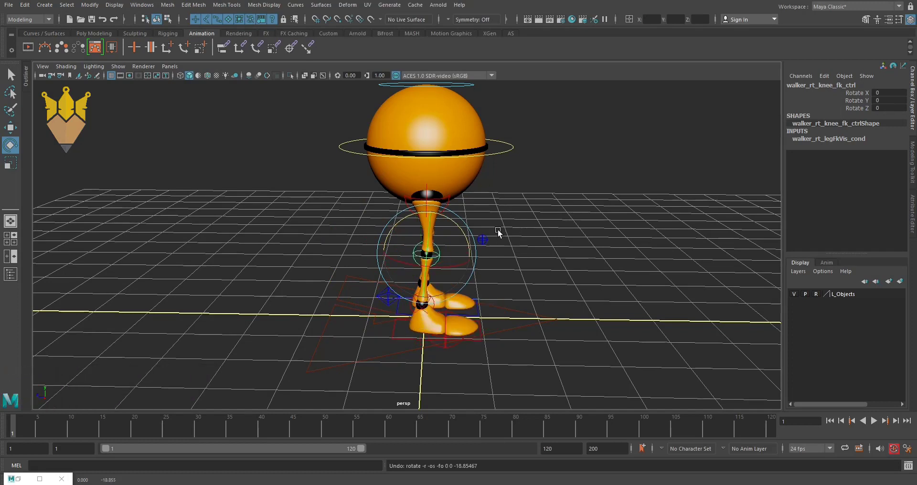
Try swinging the right upper leg FK control about -27.7 degrees around Z, and undo the rotation
left_click(456, 206)
left_click(448, 200)
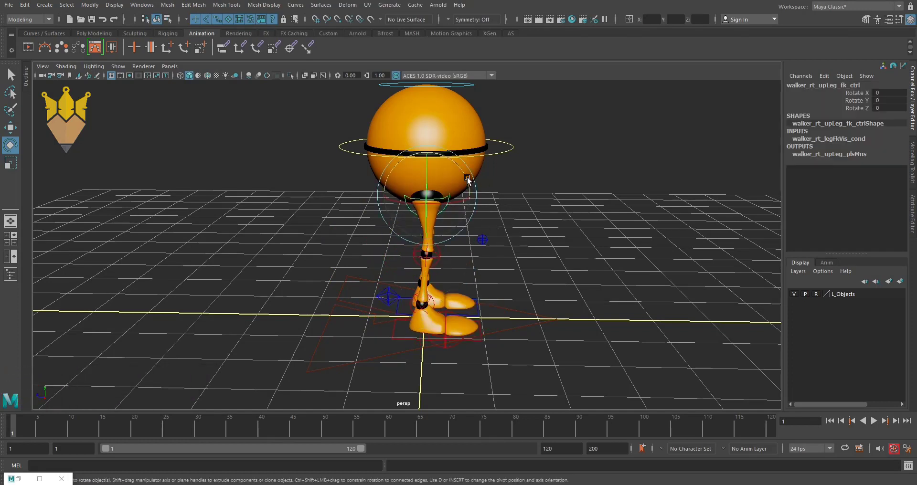
left_click_drag(470, 184, 492, 195)
key("ctrl+z")
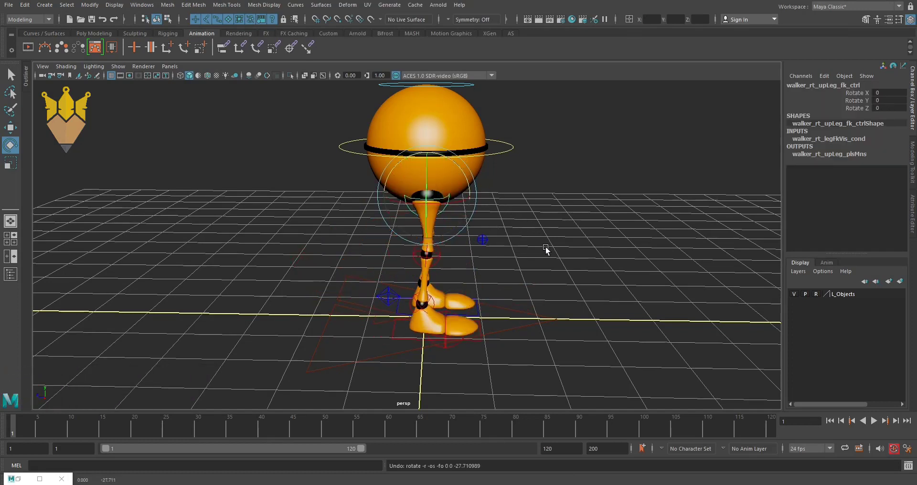
left_click_drag(535, 249, 410, 277, "alt")
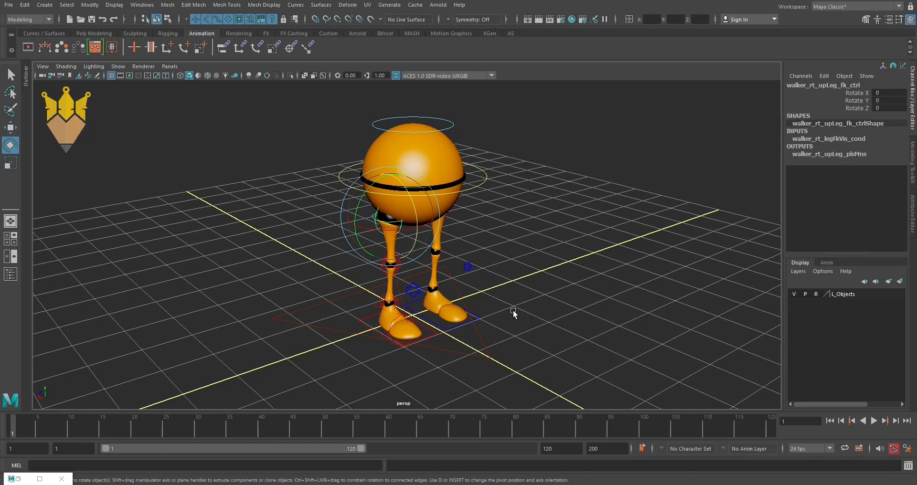
Return the right leg to IK by setting the right foot control's Ik Fk Blend to 1
left_click(333, 307)
left_click_drag(431, 317, 439, 316, "alt")
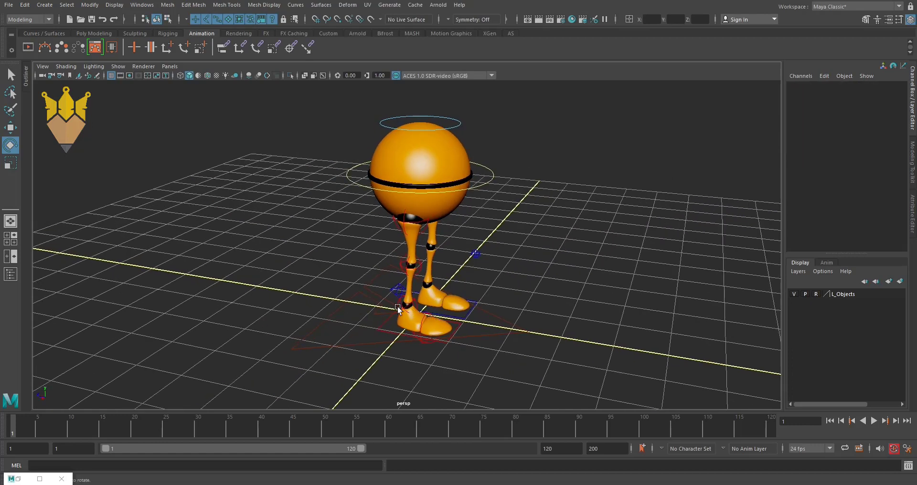
left_click(400, 292)
left_click_drag(573, 291, 566, 283, "alt")
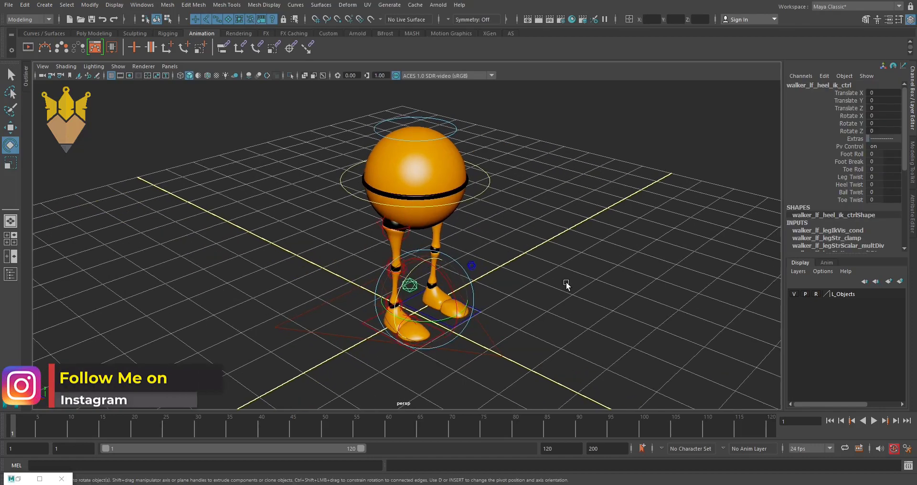
left_click_drag(420, 348, 382, 343, "alt")
left_click(373, 331)
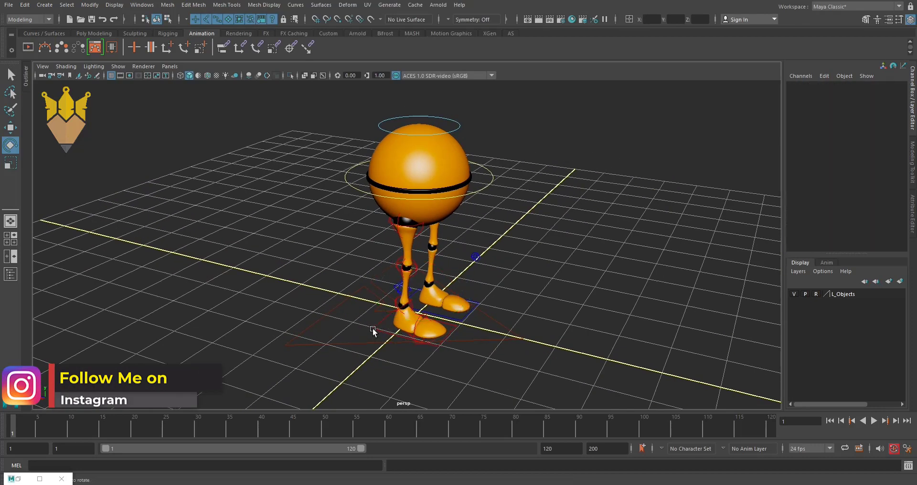
left_click(385, 325)
left_click(838, 101)
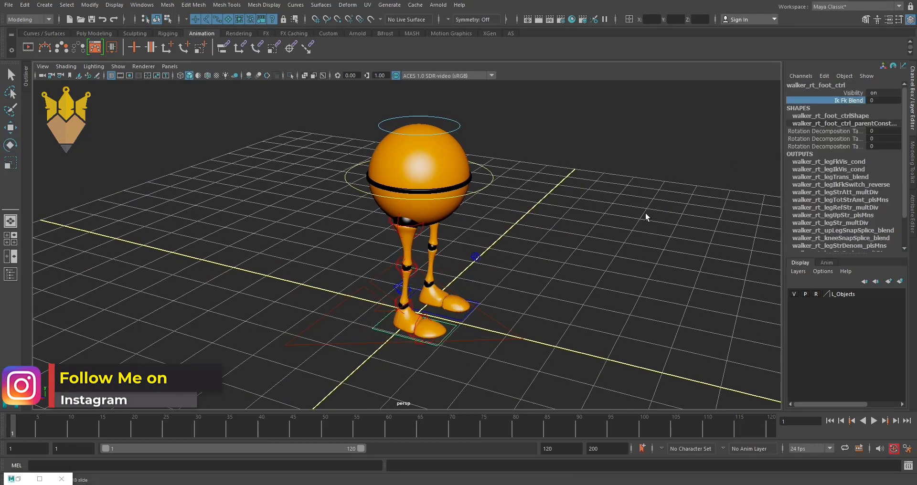
middle_click_drag(645, 213, 711, 206)
left_click_drag(399, 335, 364, 324, "alt")
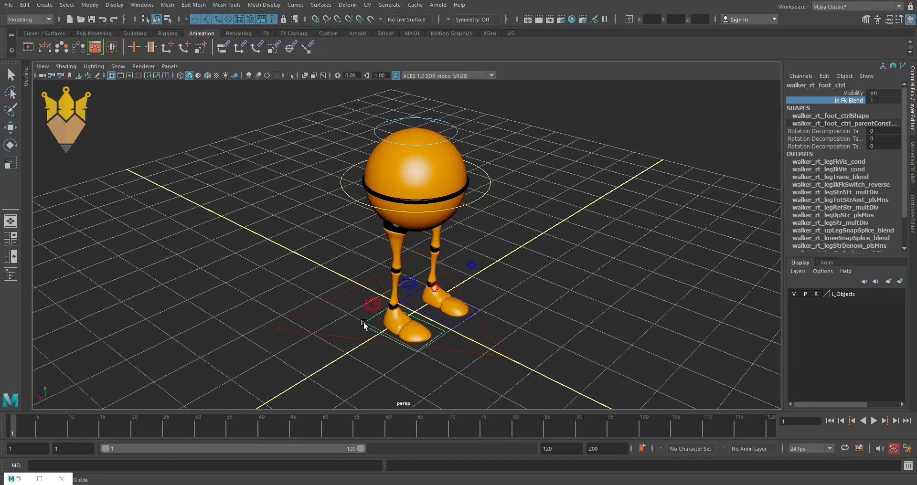
Try moving the right knee pole vector control around to steer the knee direction, and undo the moves
left_click_drag(471, 240, 461, 294, "alt")
left_click(452, 291)
key("e")
left_click_drag(517, 318, 507, 315, "alt")
key("w")
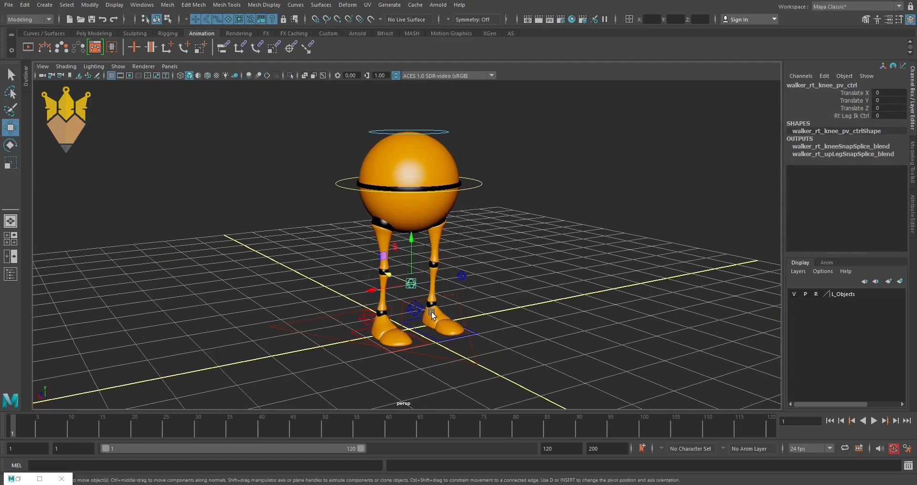
left_click_drag(431, 316, 463, 287, "alt")
key("ctrl+z")
key("ctrl+z")
key("ctrl+z")
key("ctrl+z")
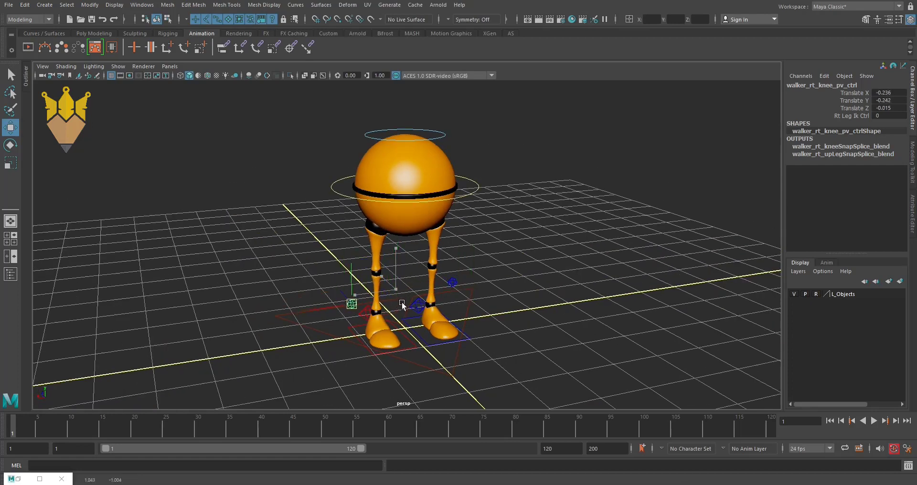
Try moving the left knee pole vector control about 0.59 units along X in a close view, and undo the move
left_click(454, 282)
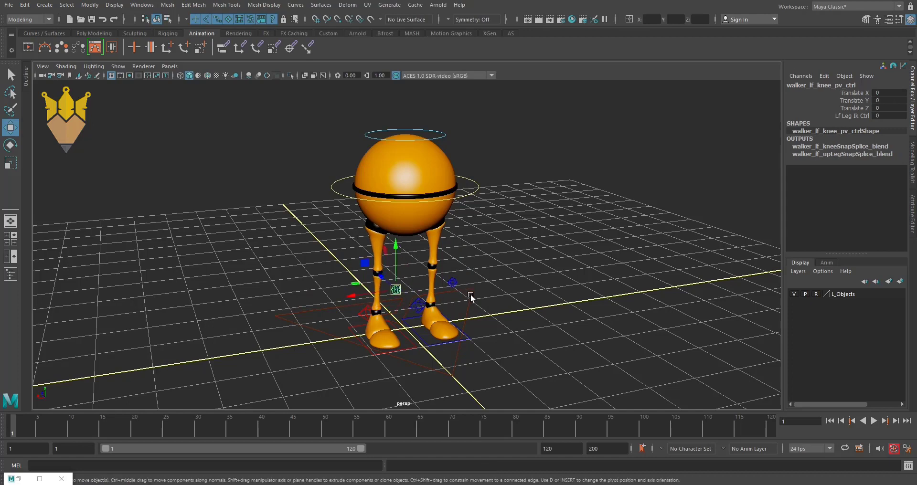
left_click_drag(454, 283, 520, 301, "alt")
right_click_drag(520, 302, 769, 309, "alt")
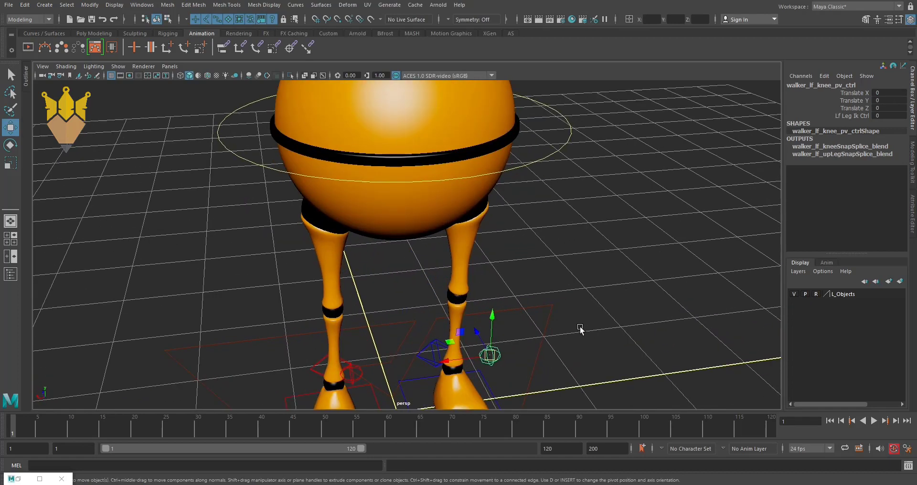
left_click_drag(581, 328, 613, 297, "alt")
left_click_drag(491, 325, 536, 322)
key("ctrl+z")
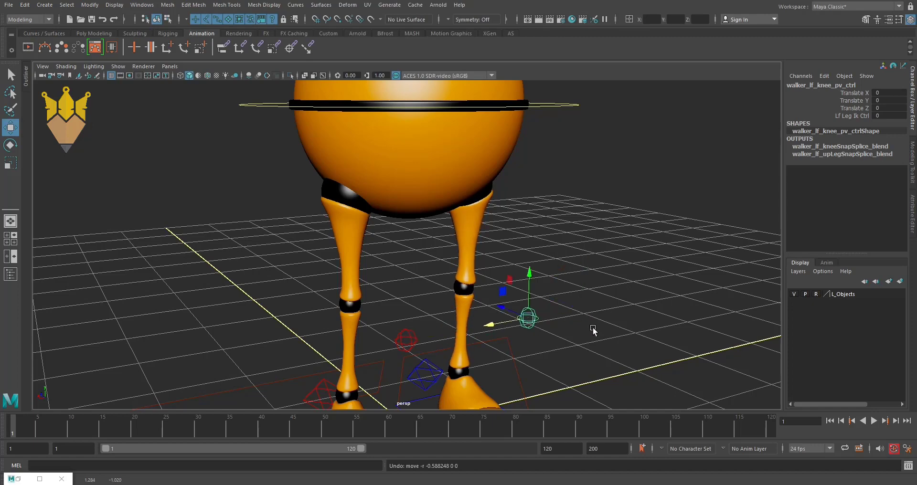
Try raising the right knee pole vector control to a Translate Y of about 0.492, undo it and clear the selection
right_click_drag(593, 329, 415, 324, "alt")
left_click(409, 320)
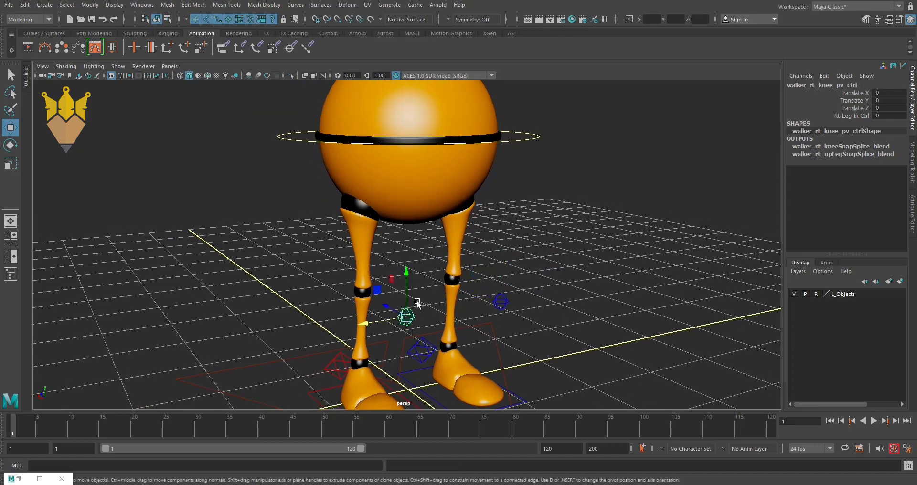
left_click_drag(407, 282, 409, 230)
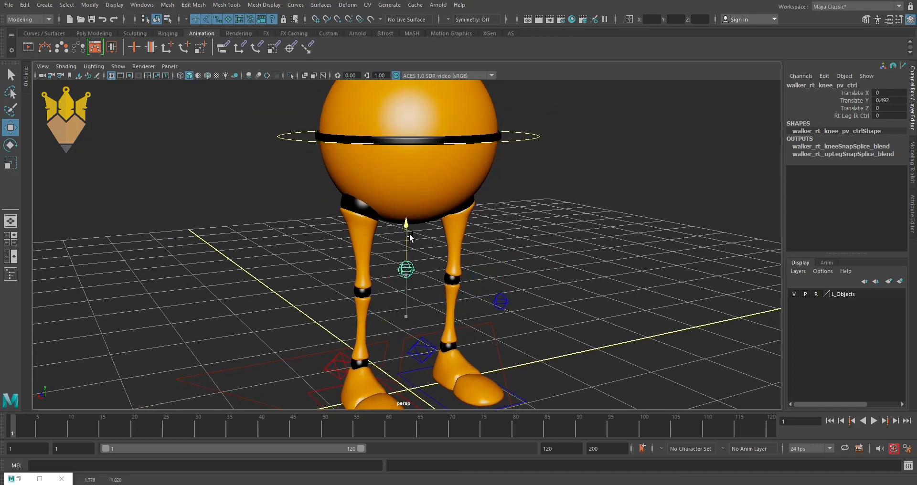
key("ctrl+z")
left_click(428, 299)
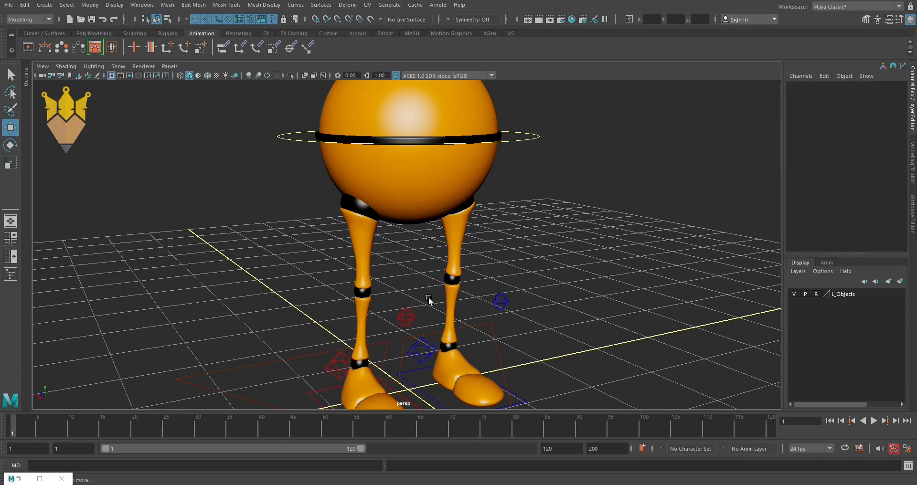
Raise the left heel IK control to a Translate Y of about 0.706 so the knee bends
left_click(429, 340)
left_click_drag(442, 339, 435, 278)
right_click_drag(458, 370, 382, 364, "alt")
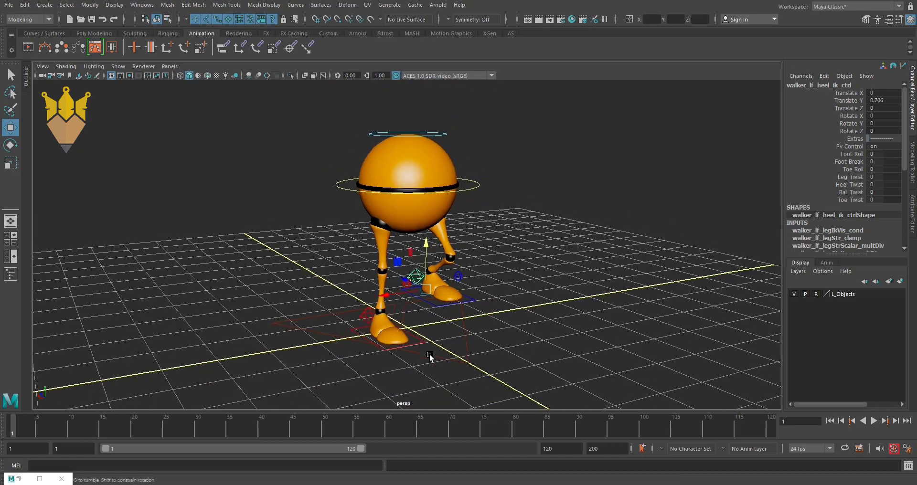
Try steering the bent left knee with its pole vector control, and undo the changes including the heel lift
left_click_drag(428, 354, 434, 323, "alt")
left_click(447, 285)
key("ctrl+z")
key("ctrl+z")
key("ctrl+z")
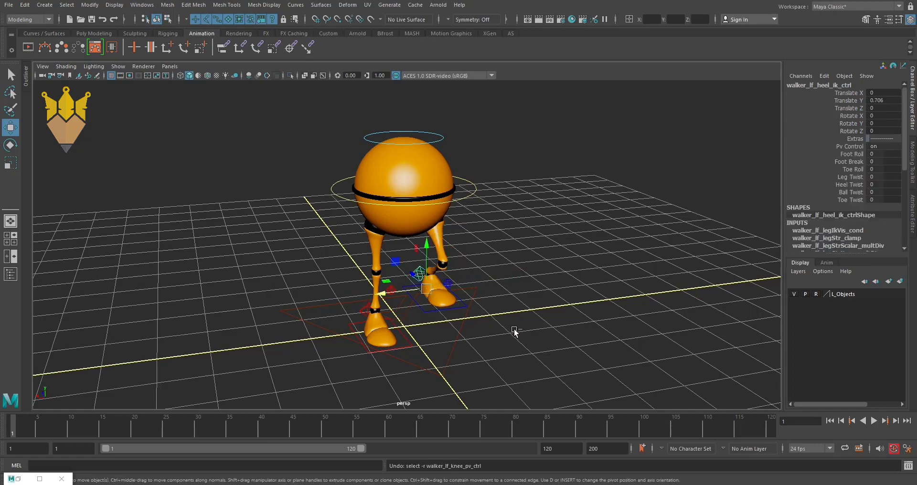
left_click_drag(362, 244, 419, 231, "alt")
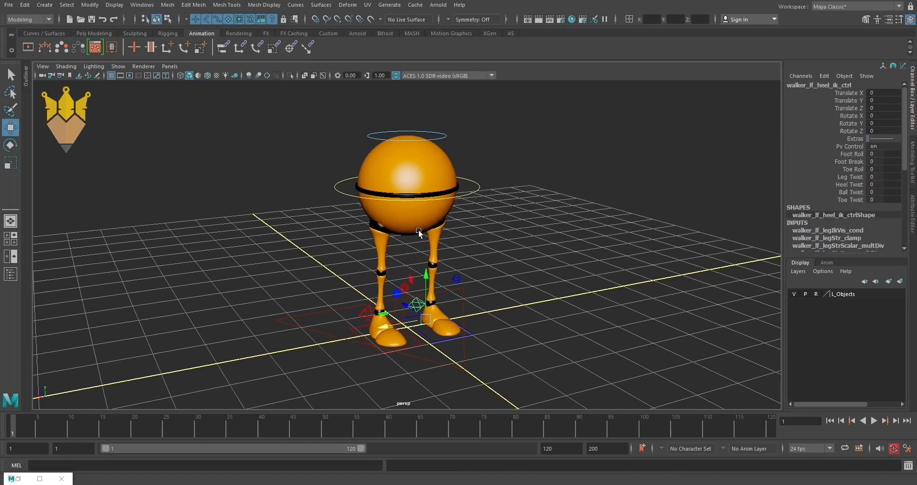
right_click_drag(419, 231, 427, 246, "alt")
middle_click_drag(427, 246, 451, 306, "alt")
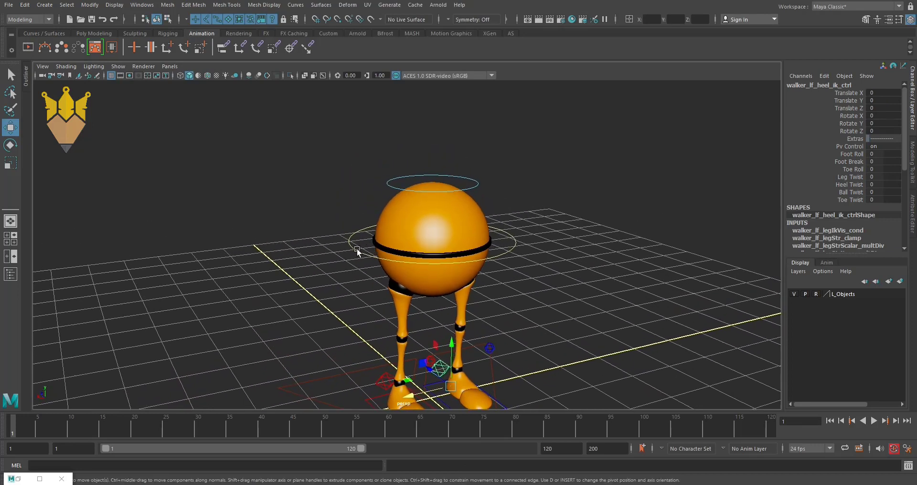
Try moving the main body control slightly while both legs are in IK, and undo the move
left_click(357, 249)
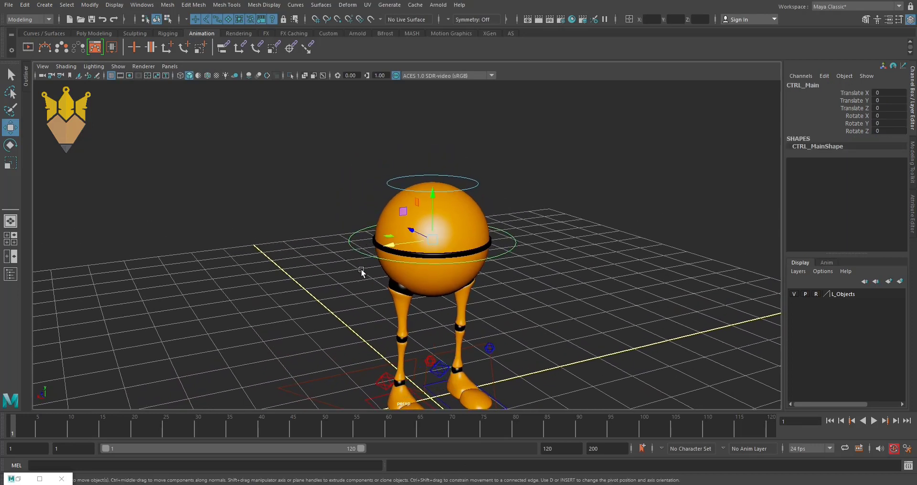
right_click_drag(466, 325, 441, 300, "alt")
left_click_drag(440, 300, 394, 293, "alt")
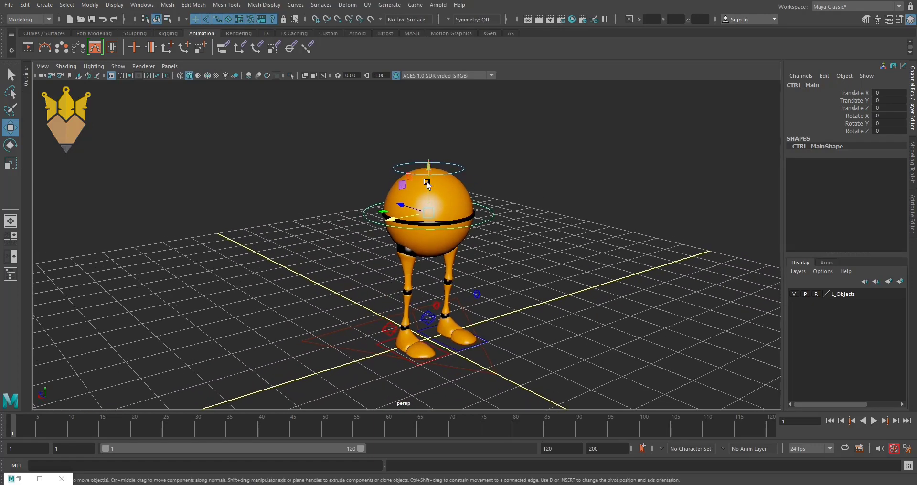
mouse_move(430, 213)
left_mouse_down()
mouse_move(410, 220)
mouse_move(444, 216)
left_mouse_up()
key("ctrl+z")
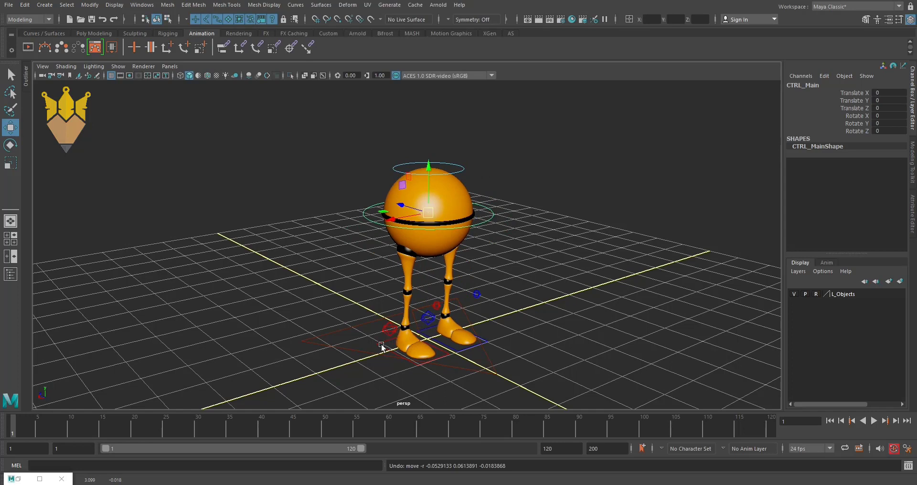
Switch both legs to FK by setting Ik Fk Blend to 0 on the right and left foot controls
left_click(432, 344)
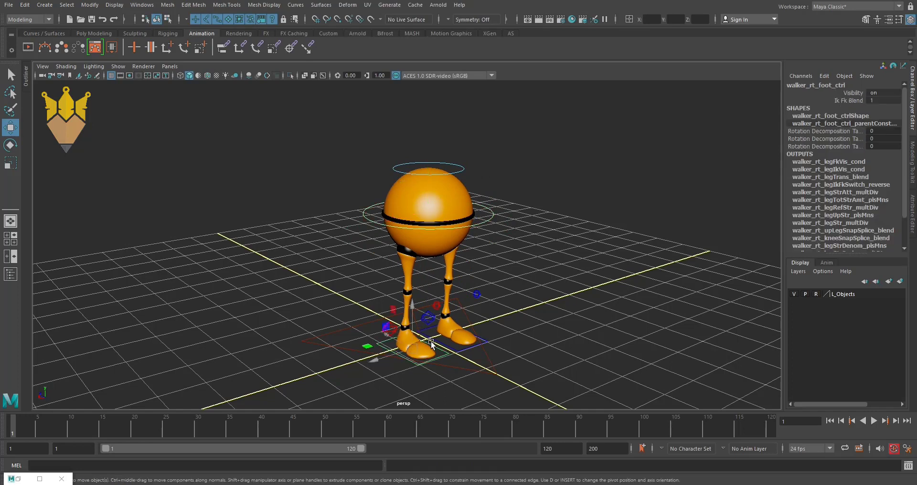
left_click(836, 101)
type("0")
key("Return")
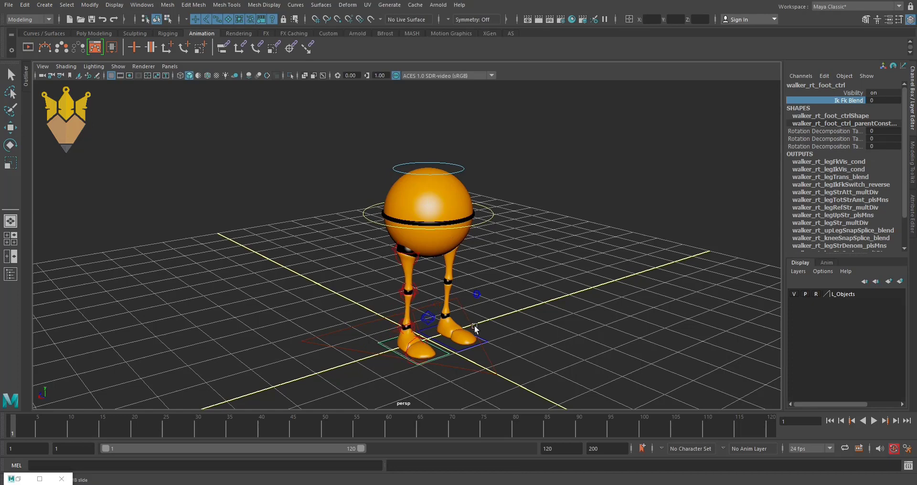
left_click(469, 336)
left_click(466, 340)
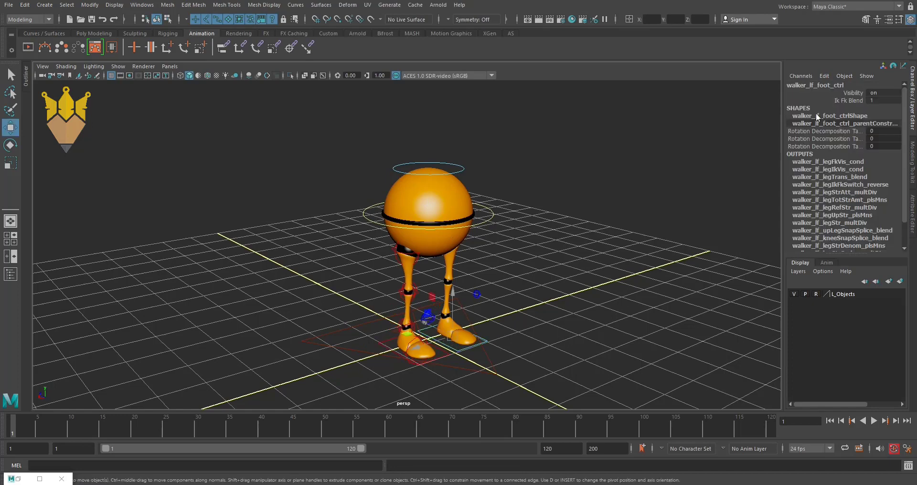
left_click(837, 101)
middle_click_drag(683, 182, 473, 185)
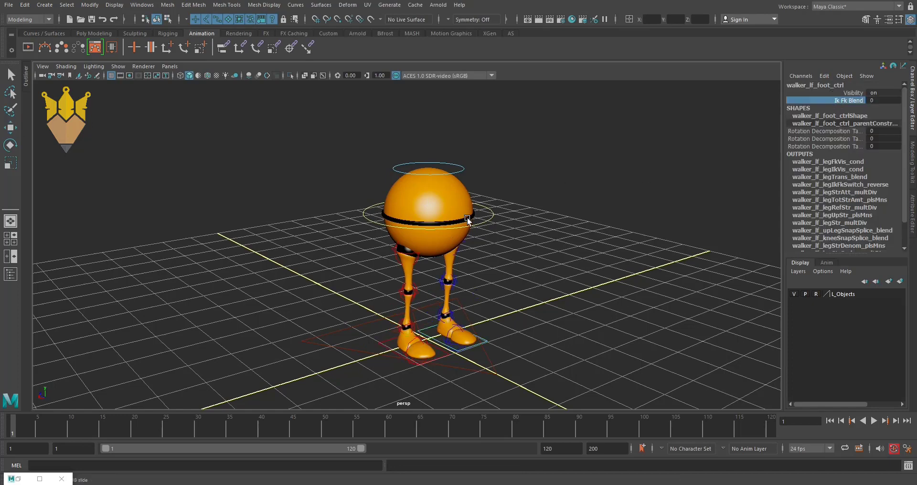
Try moving the main body control around with the legs in FK, and undo all the moves
left_click(483, 224)
left_click(484, 221)
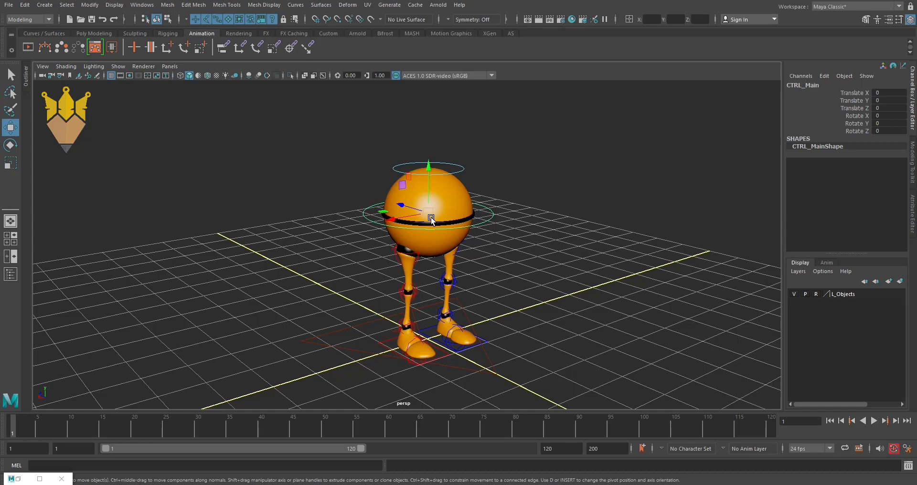
left_click_drag(431, 217, 448, 276)
middle_click_drag(500, 217, 437, 250)
key("ctrl+z")
key("ctrl+z")
key("ctrl+z")
key("ctrl+z")
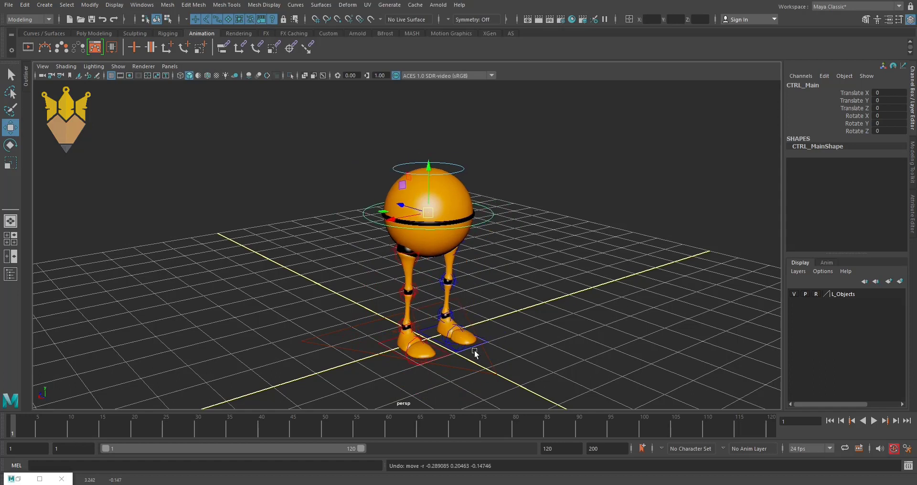
Switch both legs back to IK by setting Ik Fk Blend to 1 on each foot control, and clear the selection
left_click(460, 353)
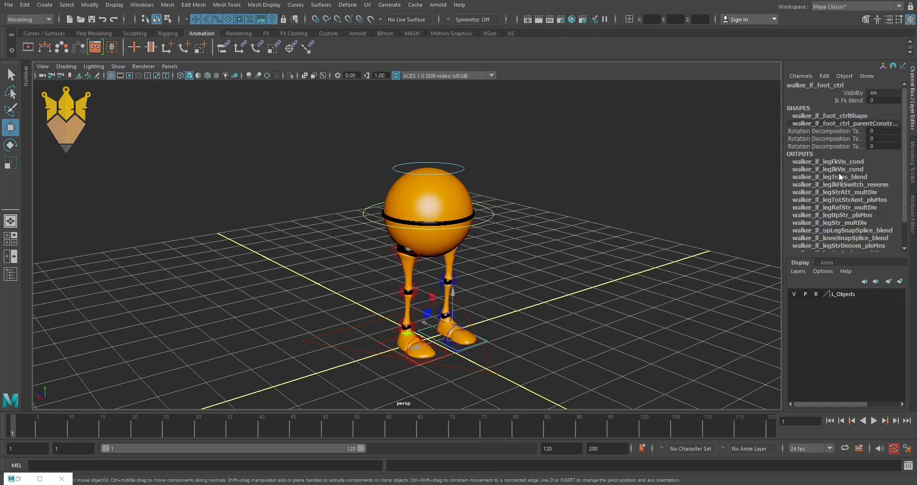
left_click(852, 101)
middle_click_drag(652, 173, 776, 174)
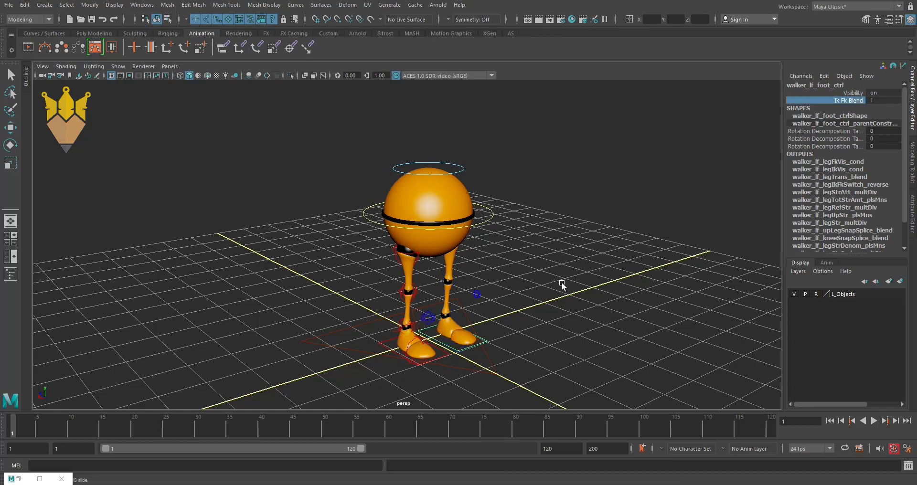
left_click(383, 346)
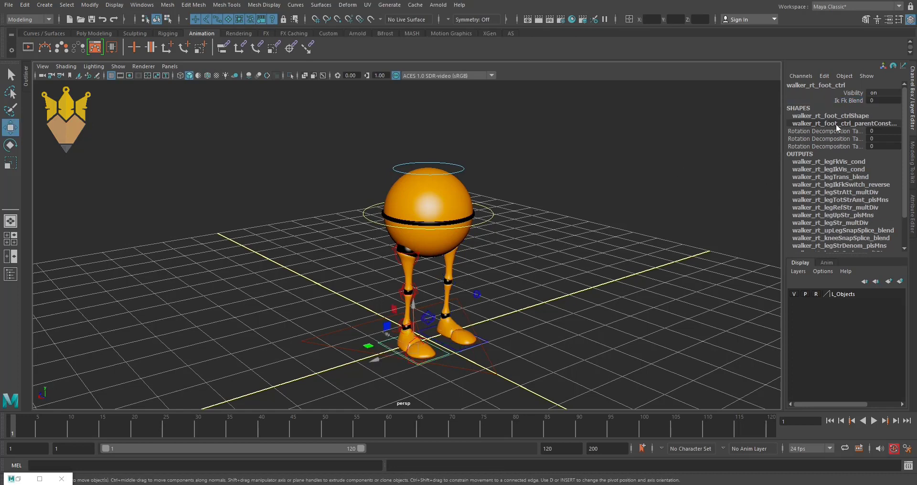
left_click(851, 99)
middle_click_drag(624, 178, 814, 178)
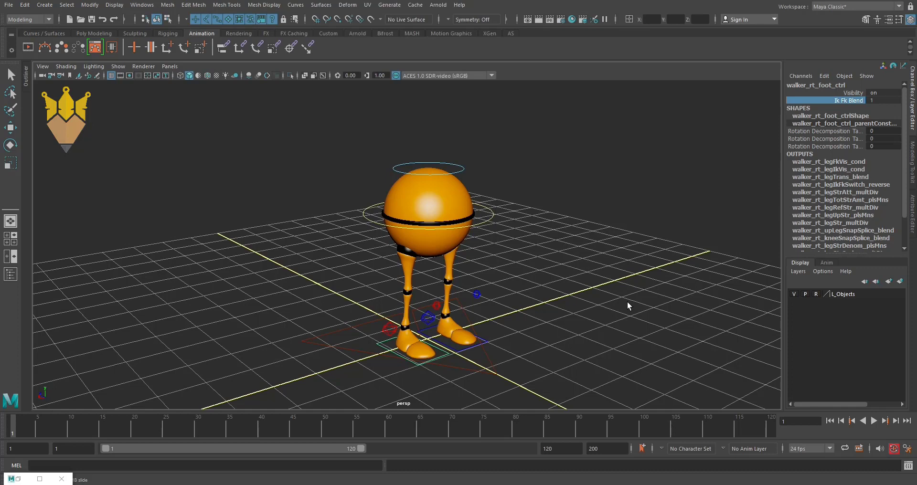
key("w")
left_click(565, 307)
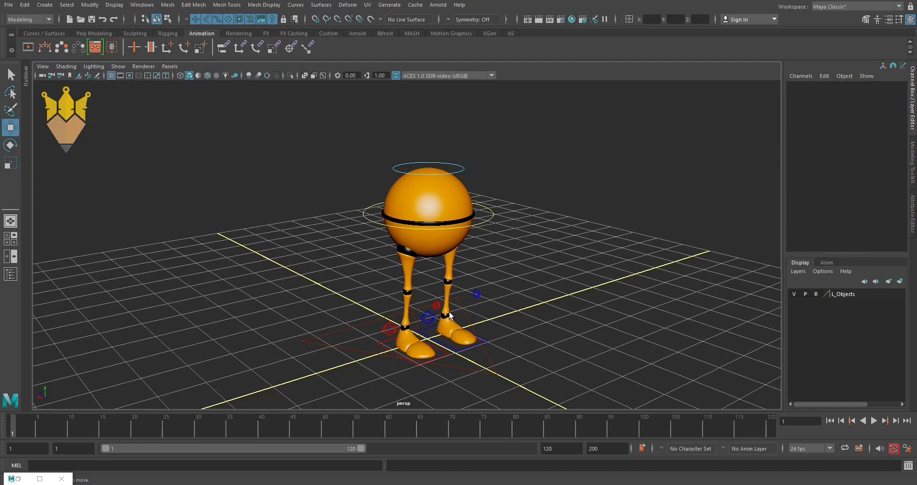
Try lowering the main body control to a Translate Y of about -0.522 so the IK knees bend, and undo the move
left_click(475, 229)
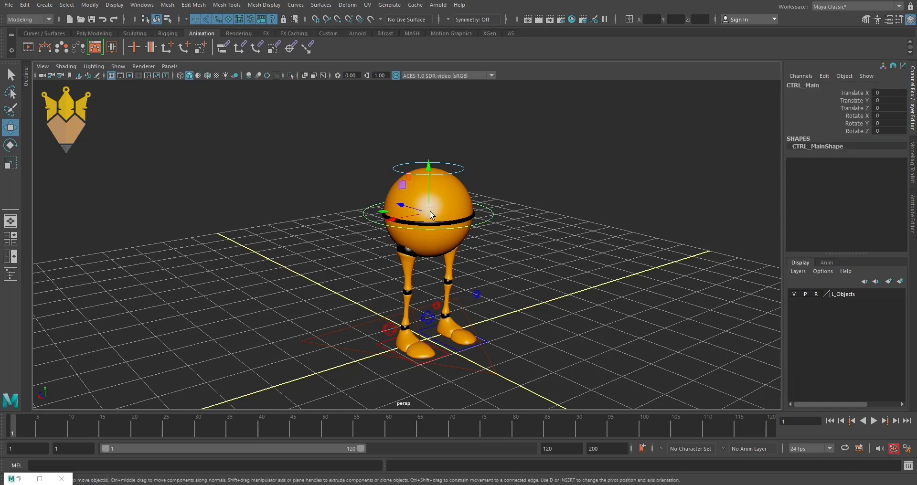
left_click_drag(430, 211, 423, 236)
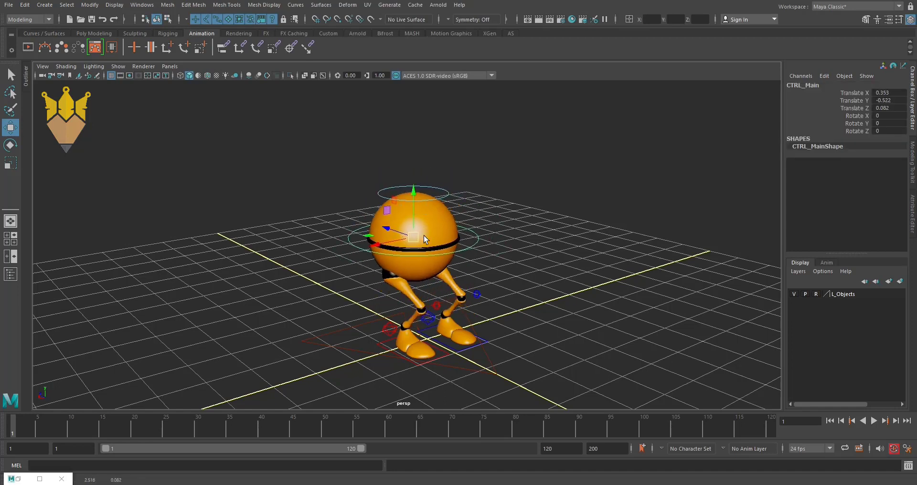
key("ctrl+z")
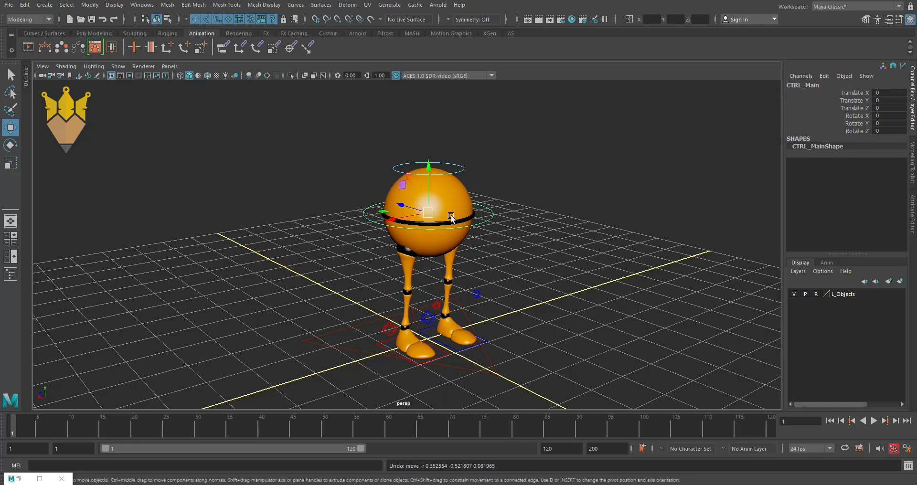
Try rotating the main body control to about -17.6 in X and 12 in Y, and undo the rotation
key("r")
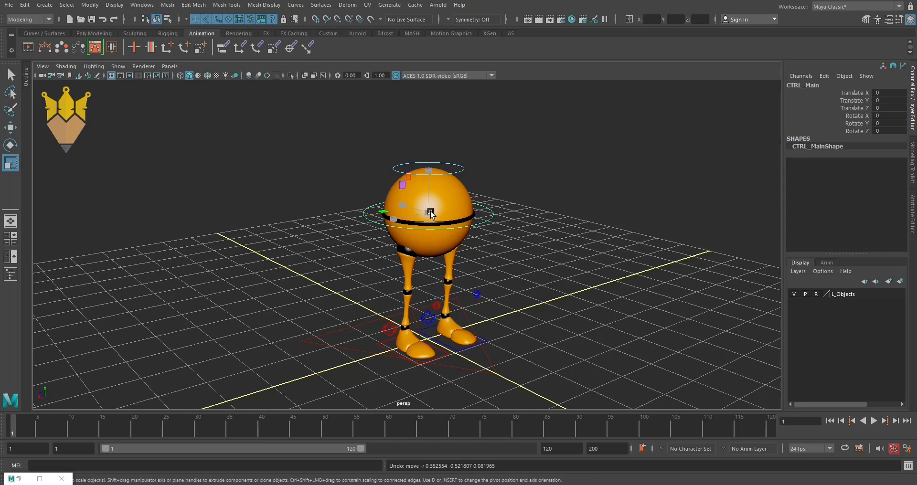
key("w")
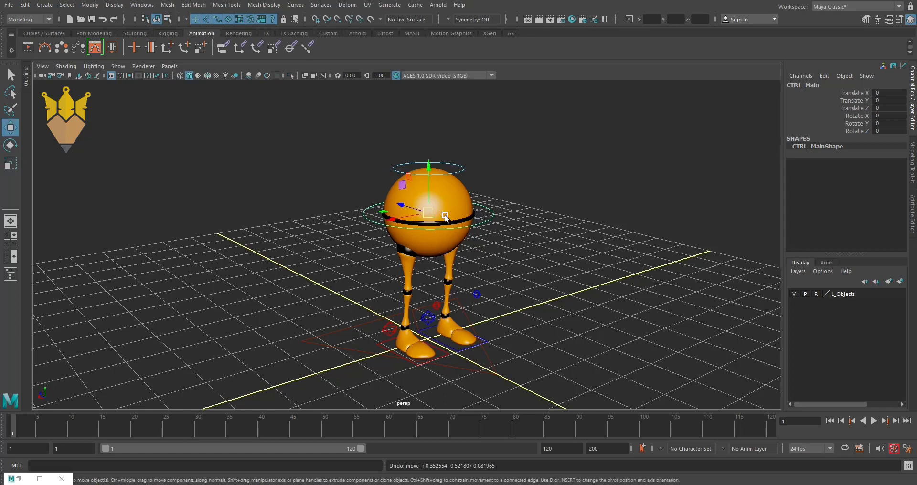
key("e")
mouse_move(411, 225)
left_mouse_down()
mouse_move(402, 229)
mouse_move(424, 225)
mouse_move(425, 202)
mouse_move(448, 207)
mouse_move(405, 229)
left_mouse_up()
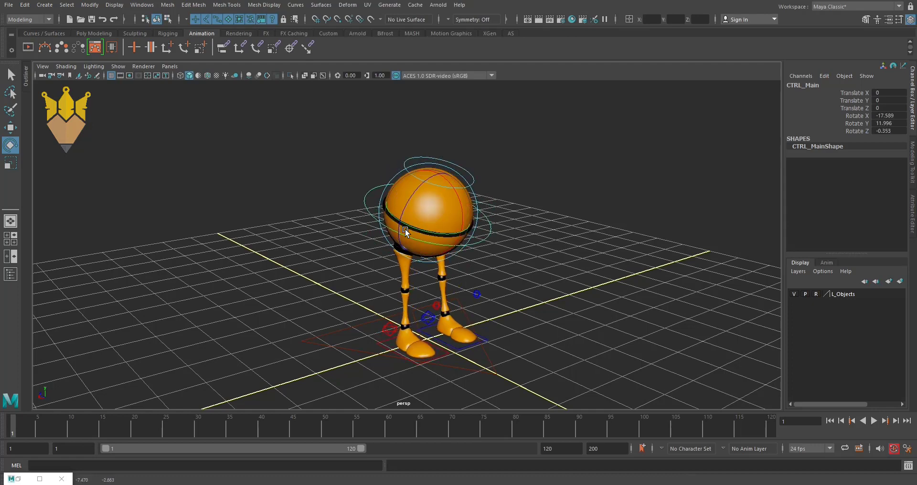
key("ctrl+z")
Select the top control ring above the body and try moving it horizontally, keeping only that control selected
left_click(470, 171)
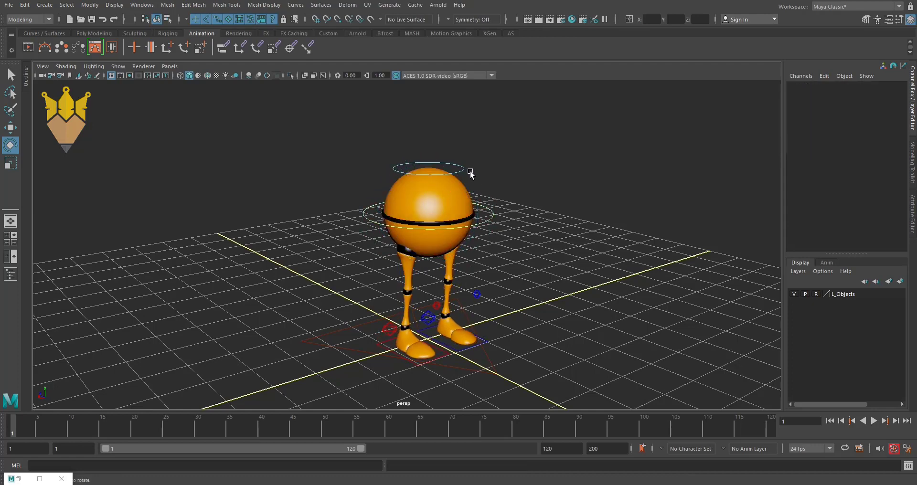
mouse_move(492, 185)
left_mouse_down("alt")
mouse_move(473, 225)
mouse_move(487, 262)
mouse_move(467, 191)
mouse_move(485, 194)
left_mouse_up("alt")
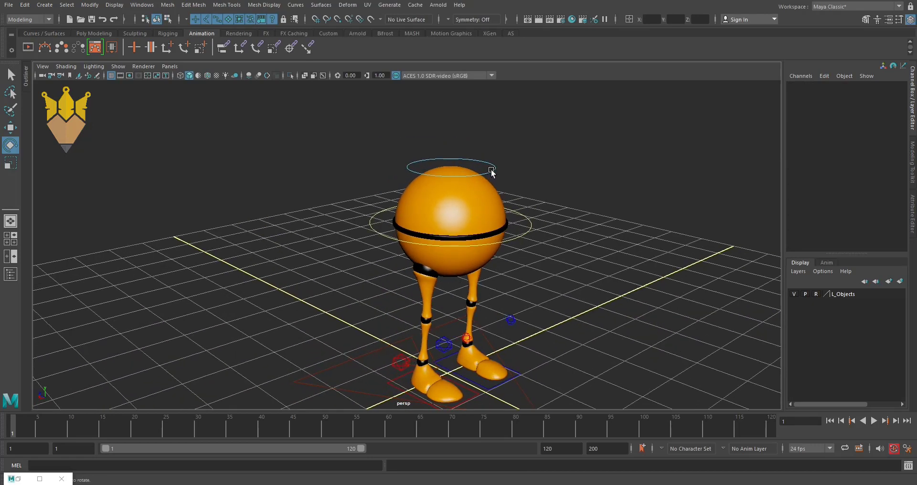
left_click(492, 169)
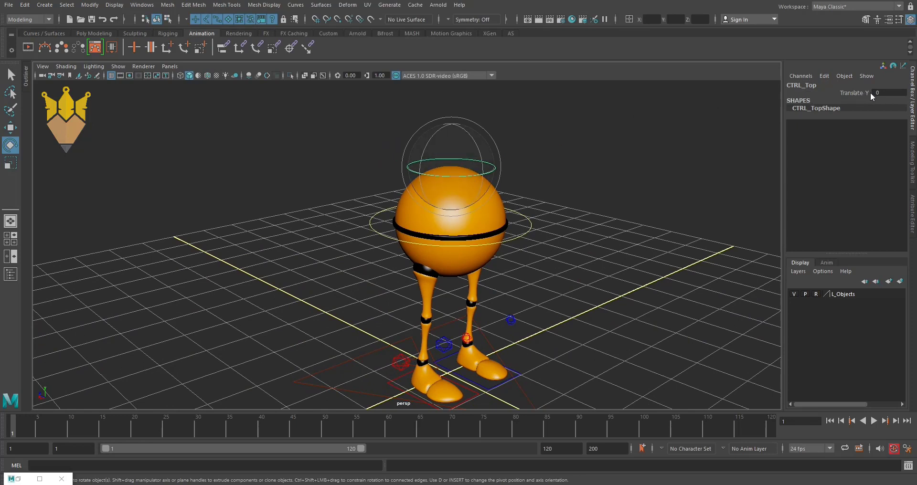
key("w")
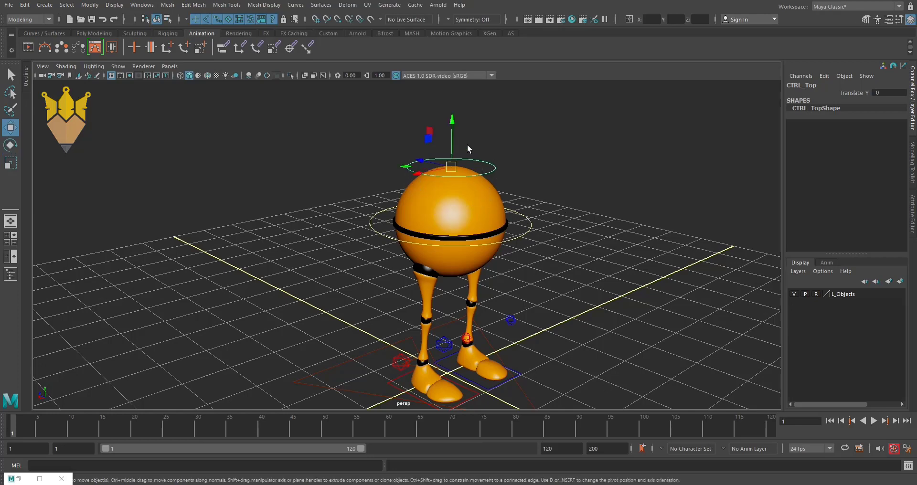
left_click_drag(469, 144, 475, 157, "alt")
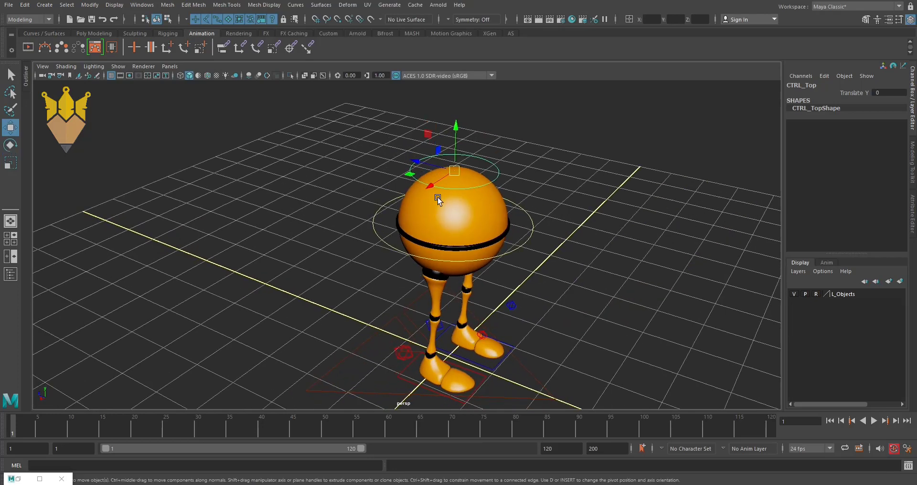
left_click_drag(430, 185, 331, 273)
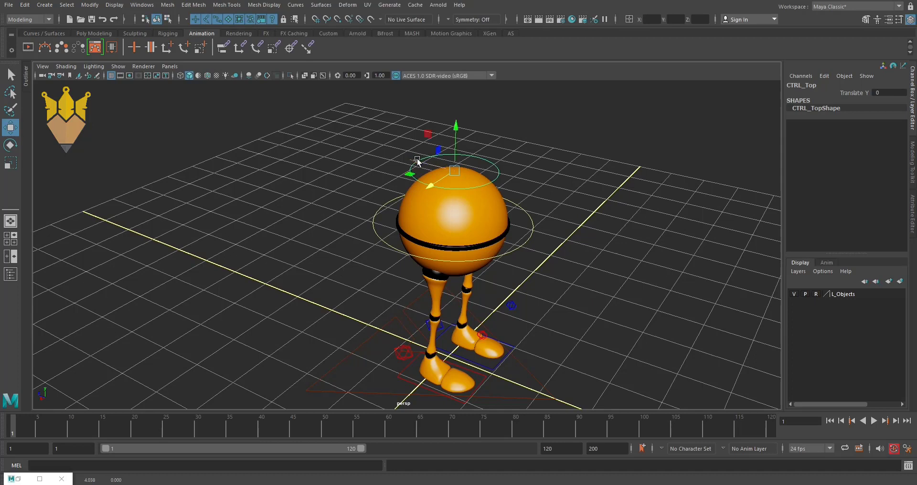
left_click_drag(606, 262, 395, 225)
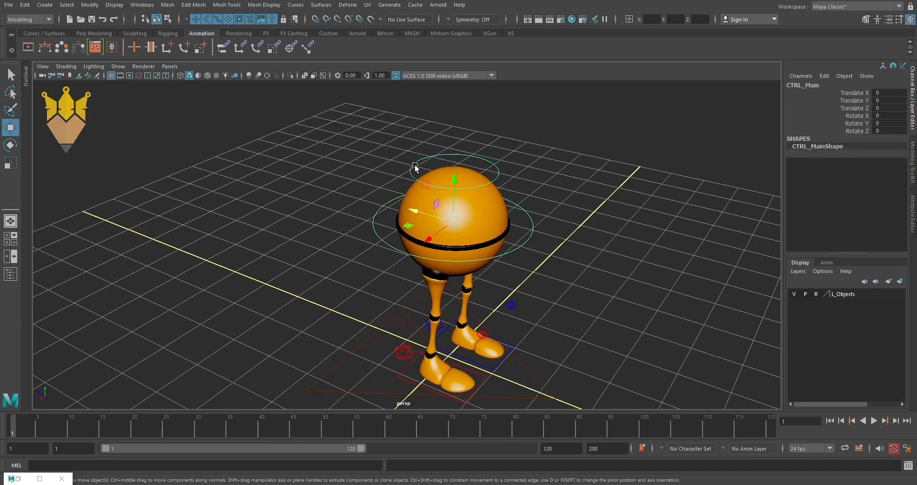
left_click(419, 182)
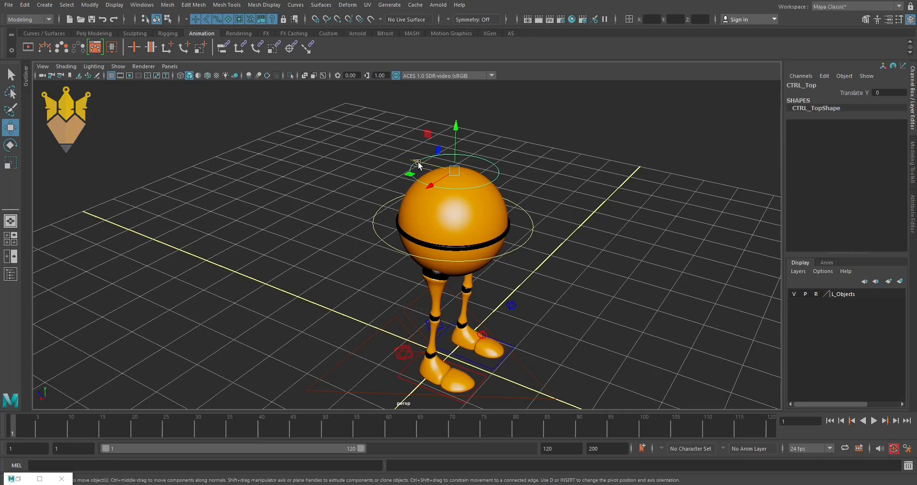
Raise the top control to a Translate Y of 0.25 to stretch the body
left_click(854, 92)
left_click_drag(457, 128, 477, 74)
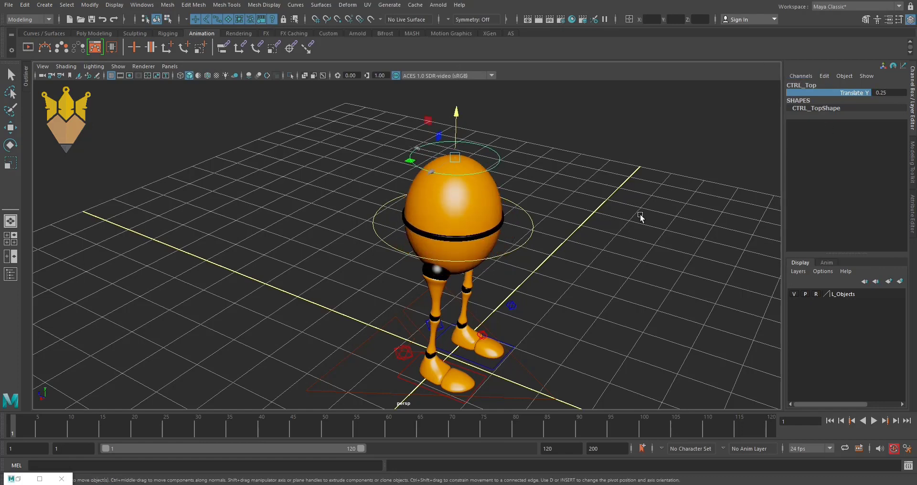
left_click_drag(641, 219, 592, 204, "alt")
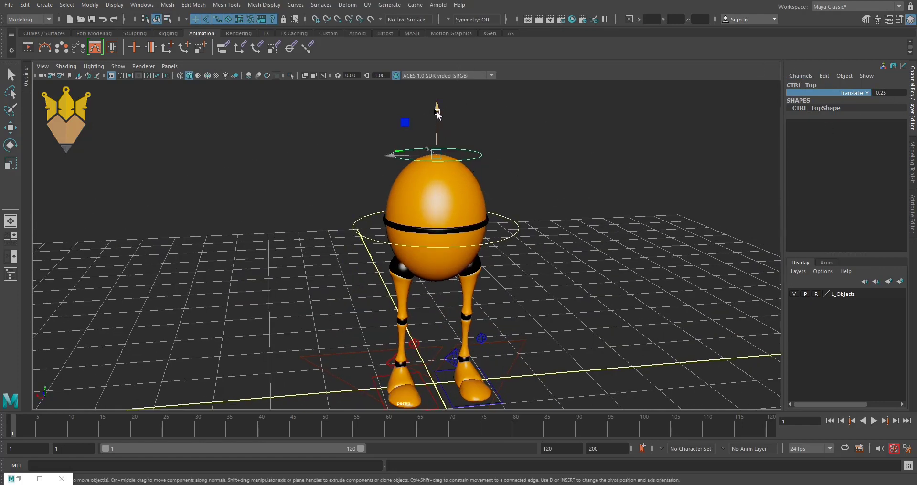
Try squashing the body with the top control down to a Translate Y of -0.25, and undo the squash and stretch changes
left_click_drag(436, 115, 426, 233)
left_click_drag(485, 252, 537, 257, "alt")
left_click_drag(454, 143, 470, 113)
key("ctrl+z")
key("ctrl+z")
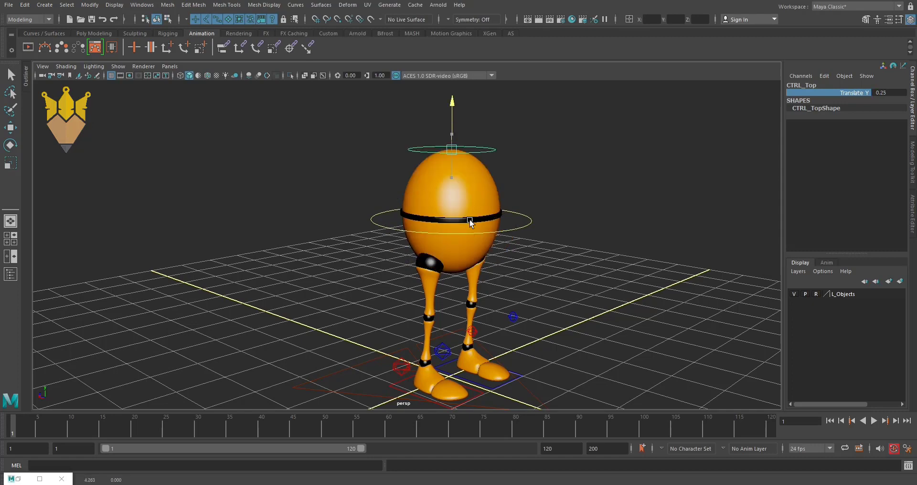
right_click_drag(516, 314, 515, 292, "alt")
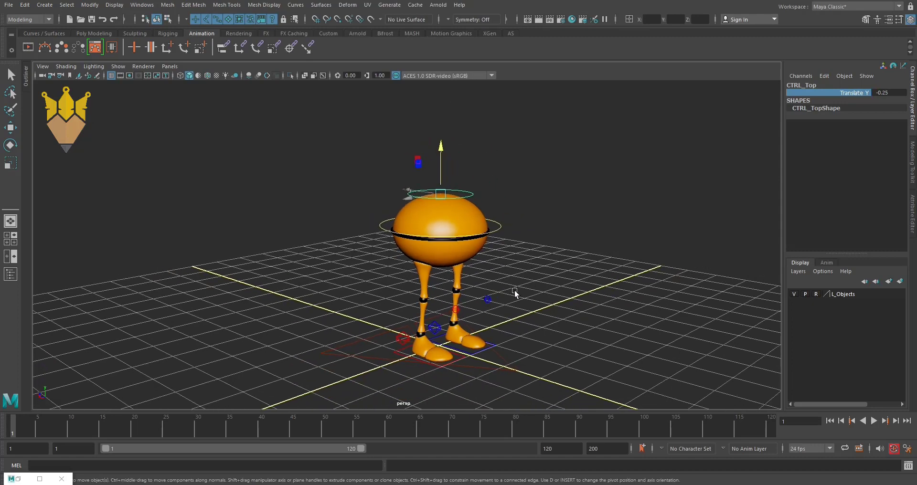
key("ctrl+z")
left_click_drag(513, 278, 503, 286, "alt")
key("ctrl+z")
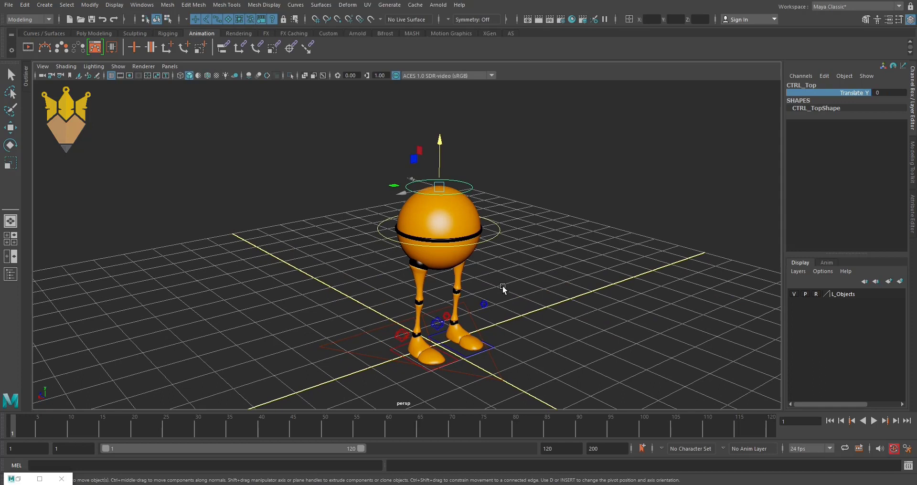